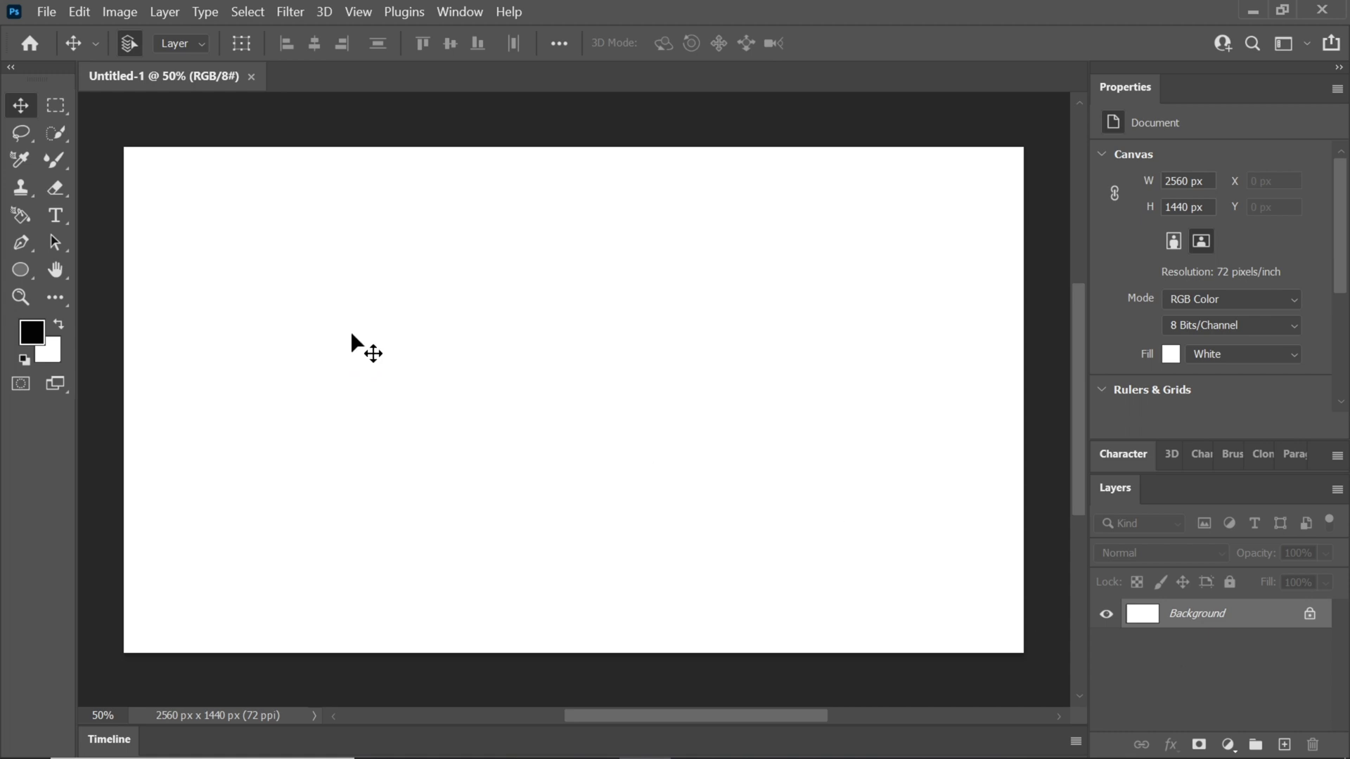
- Type XIAMA on the canvas and set it to 400 pt in BatmanForeverAlternate
left_click(56, 216)
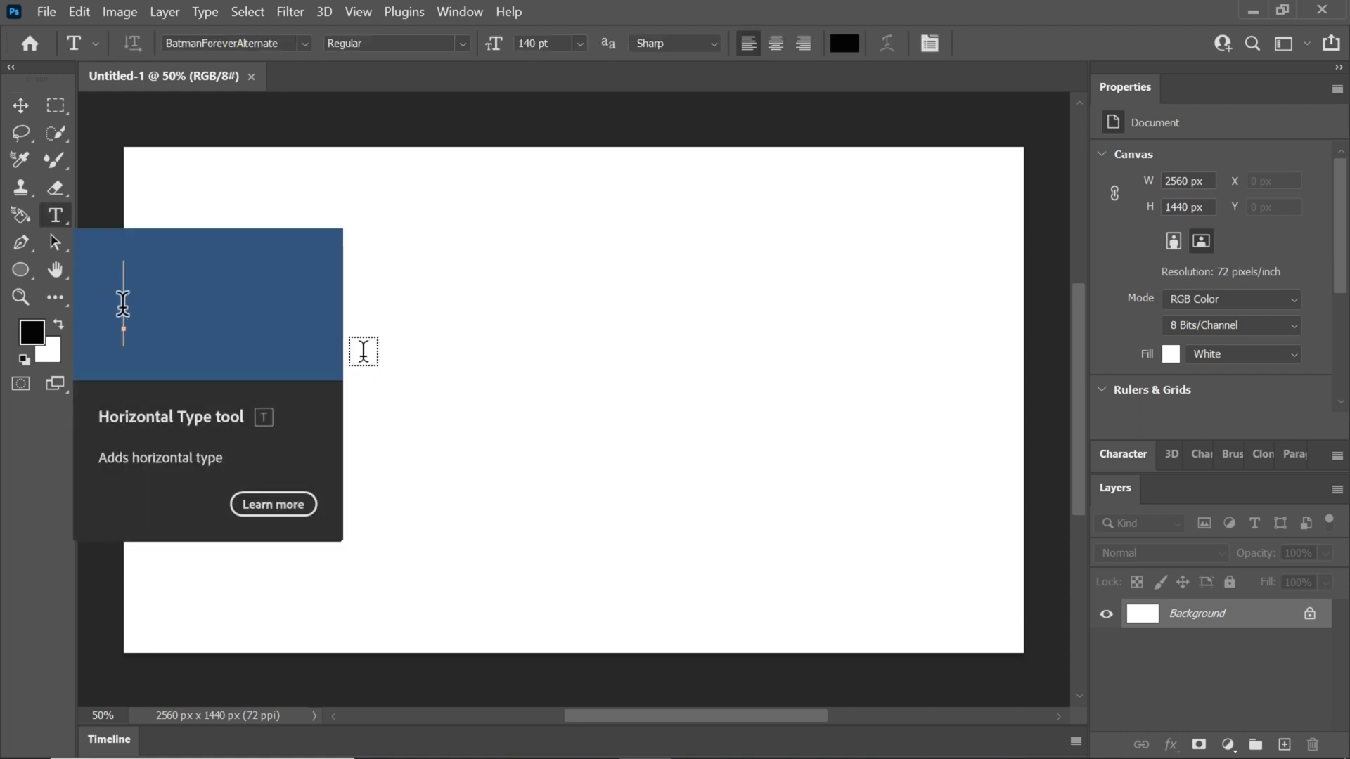
left_click(359, 357)
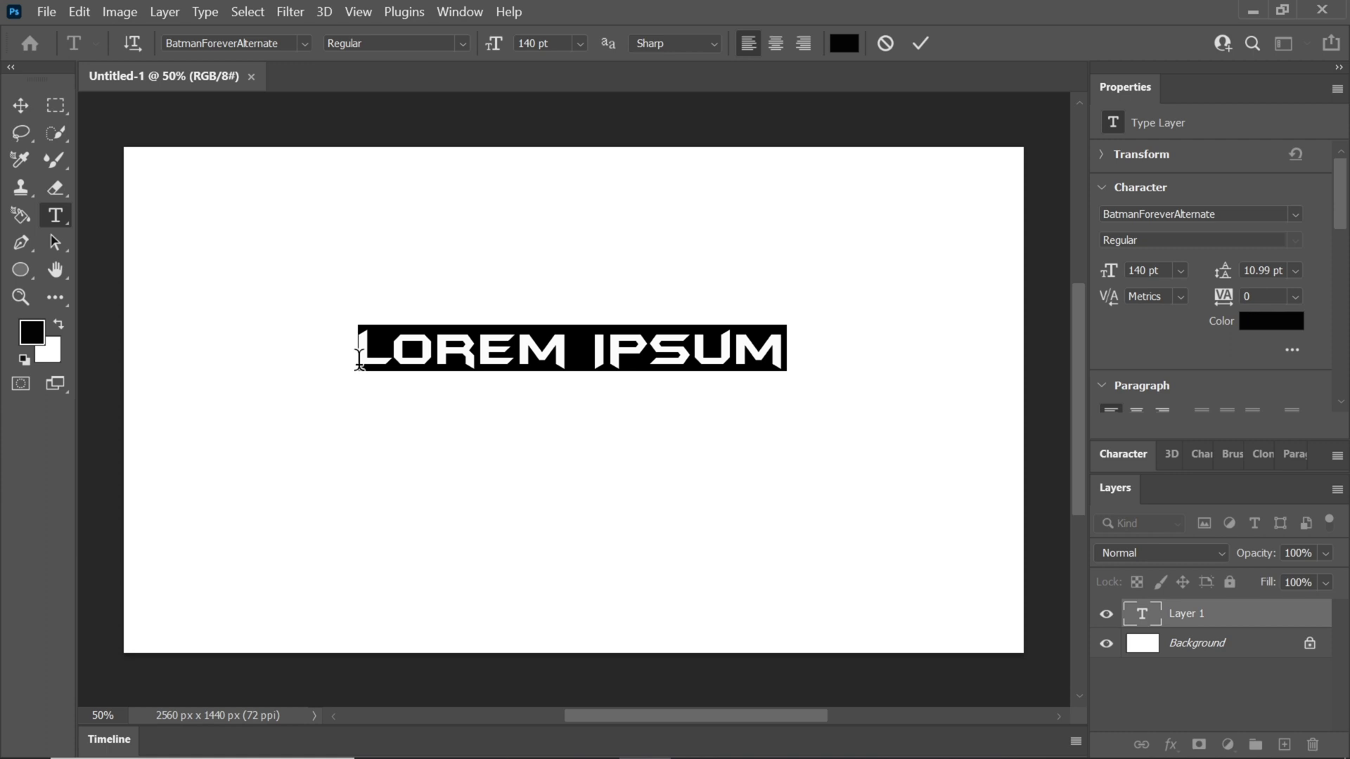
type("XIAMA")
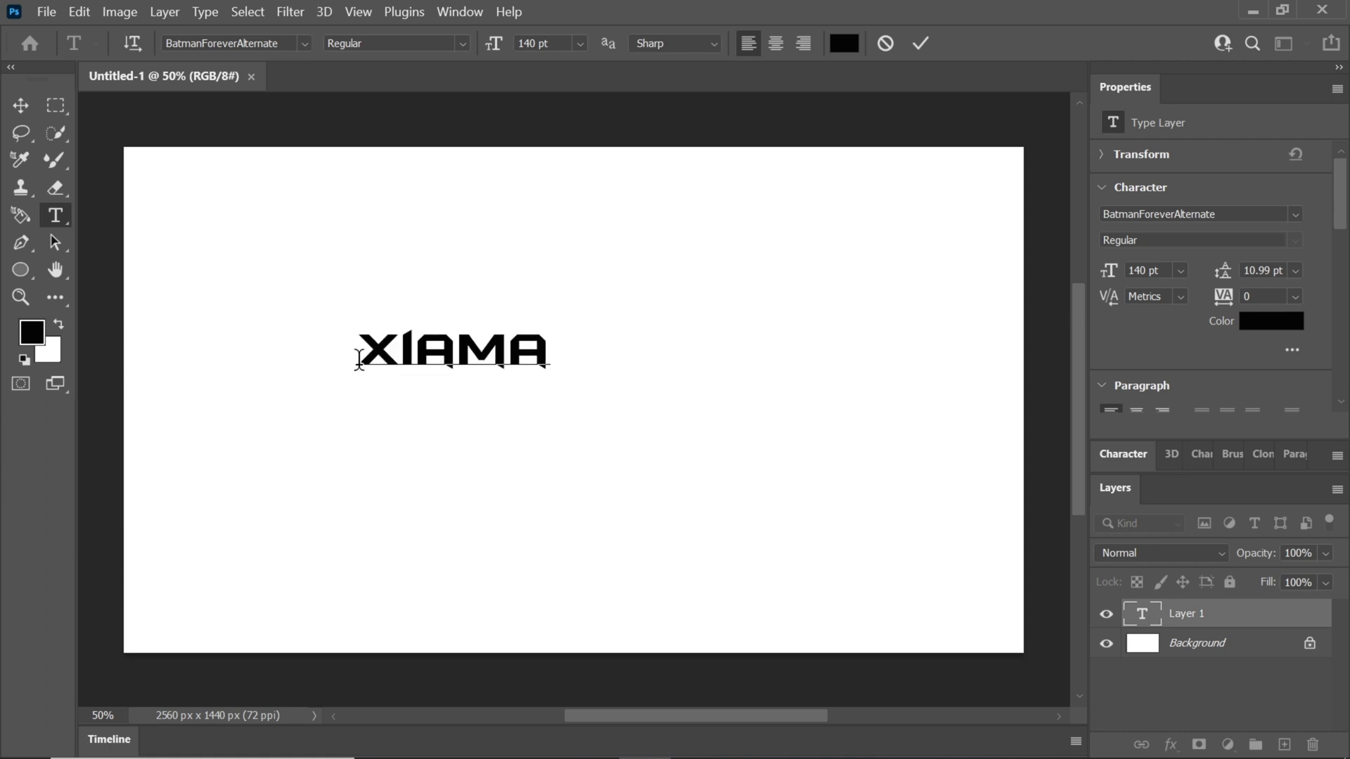
key("ctrl+a")
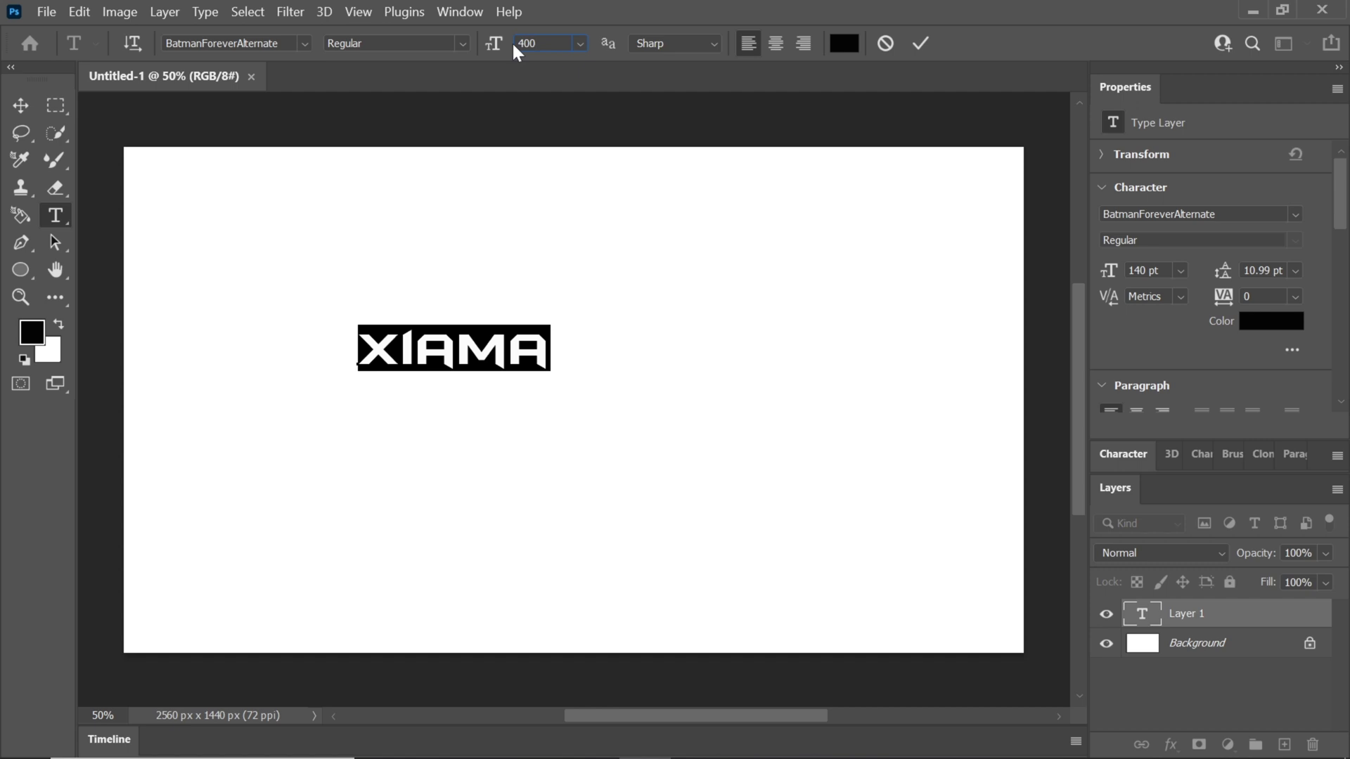
left_click(514, 42)
type("400")
key("Return")
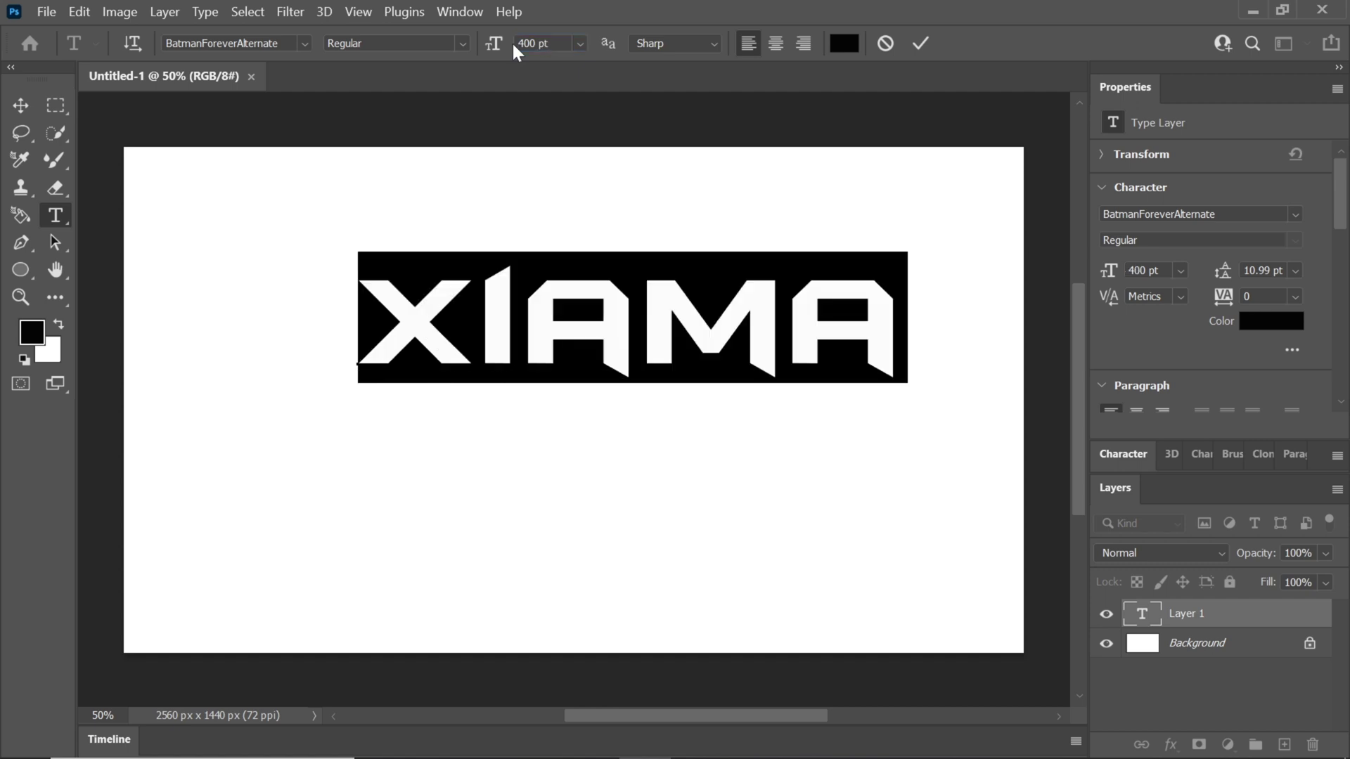
- Select only the middle A of XIAMA to give it a different font
left_click(638, 316)
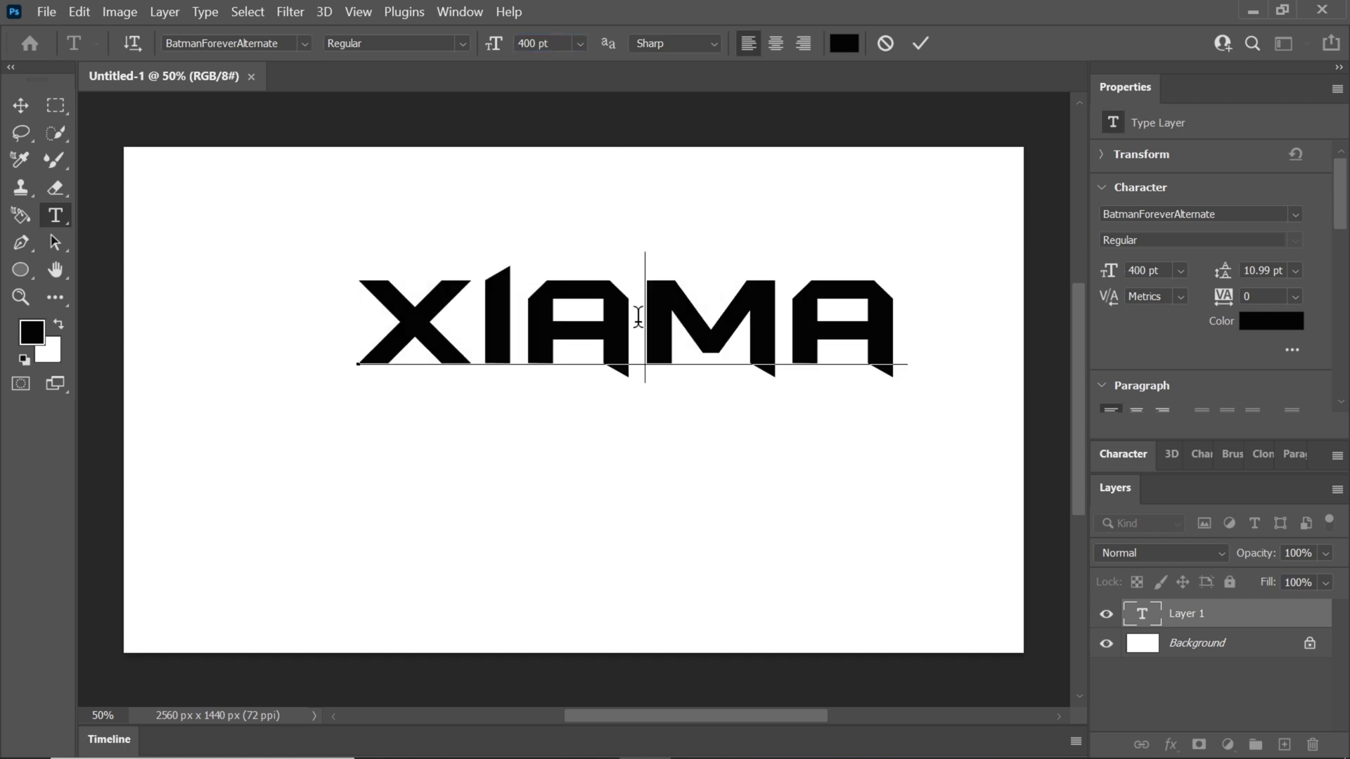
left_click(566, 309, "shift")
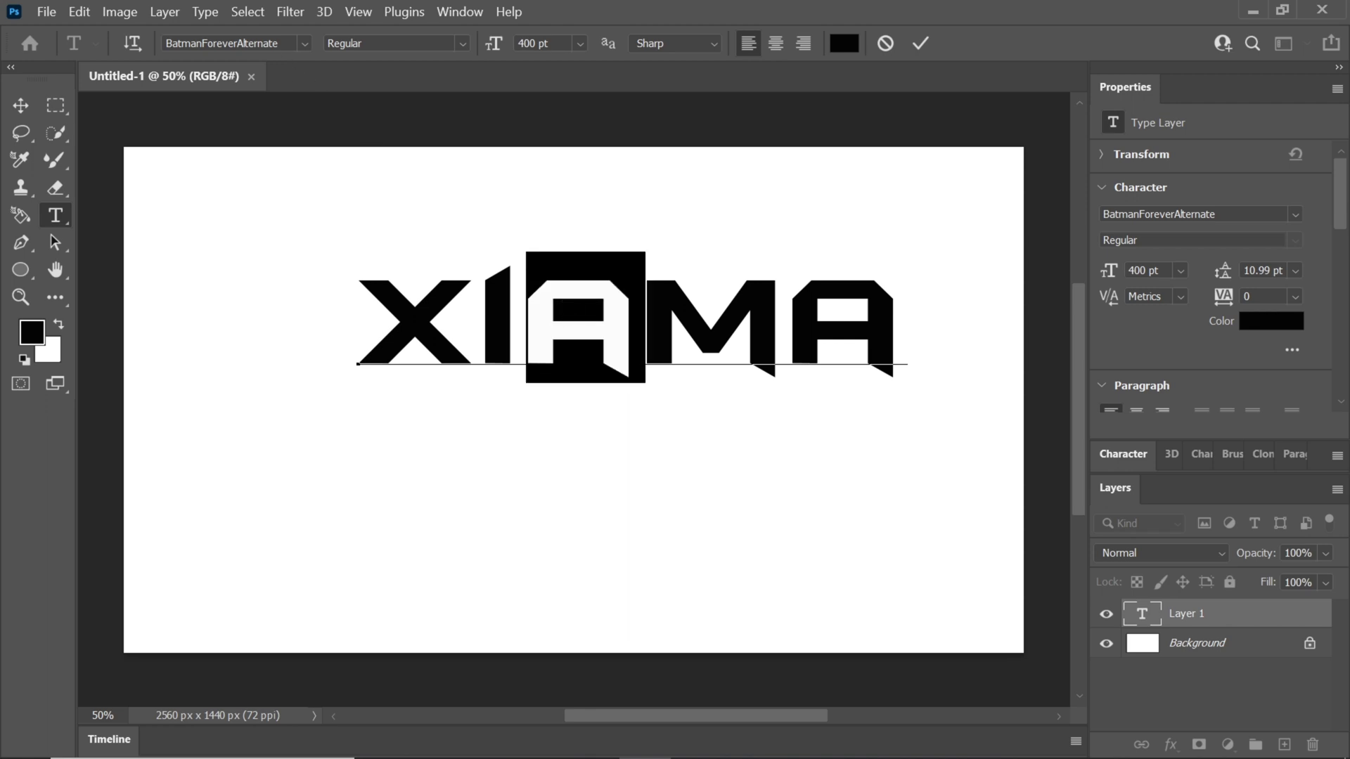
left_click(222, 42)
- Set the middle A of XIAMA to LEMON MILK Bold
type("lemo")
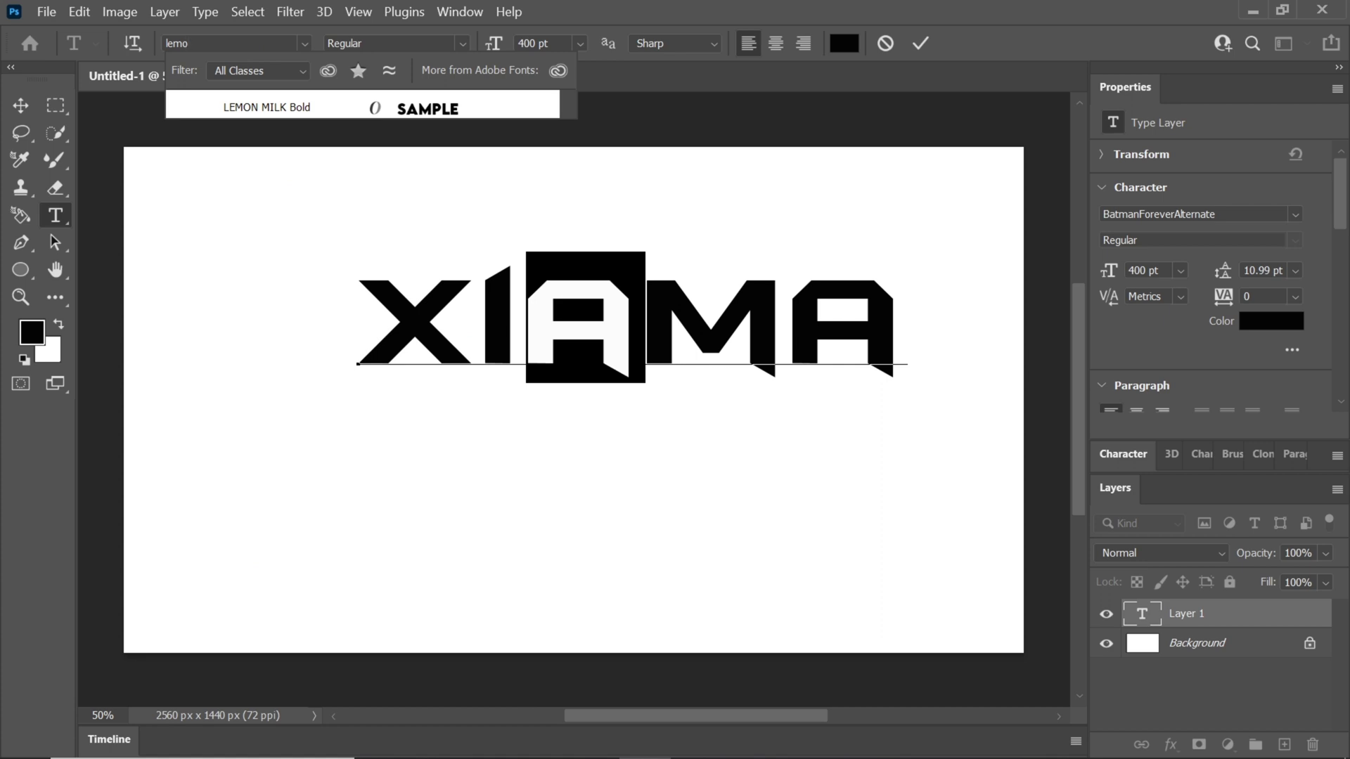
key("Return")
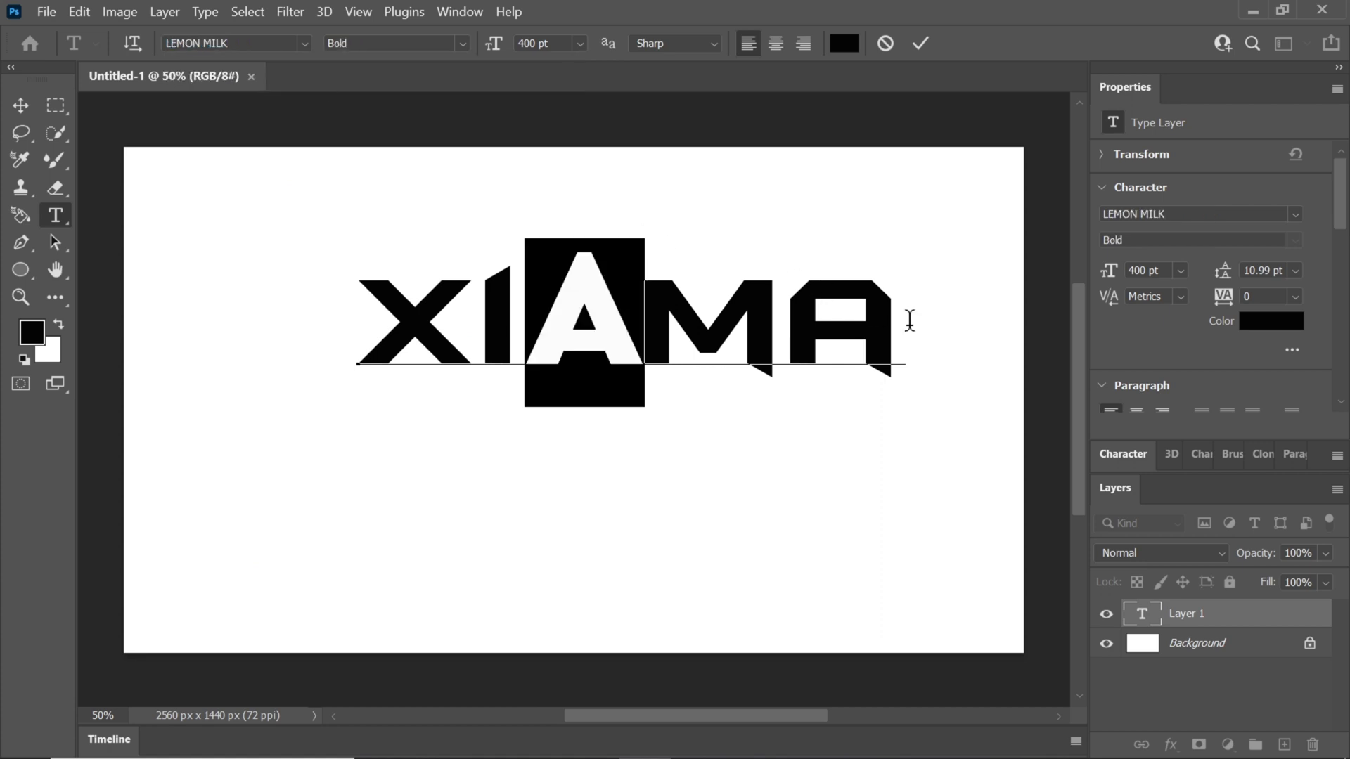
key("ctrl+z")
- Select the last A and set it to LEMON MILK Bold as well
left_click_drag(899, 331, 820, 324)
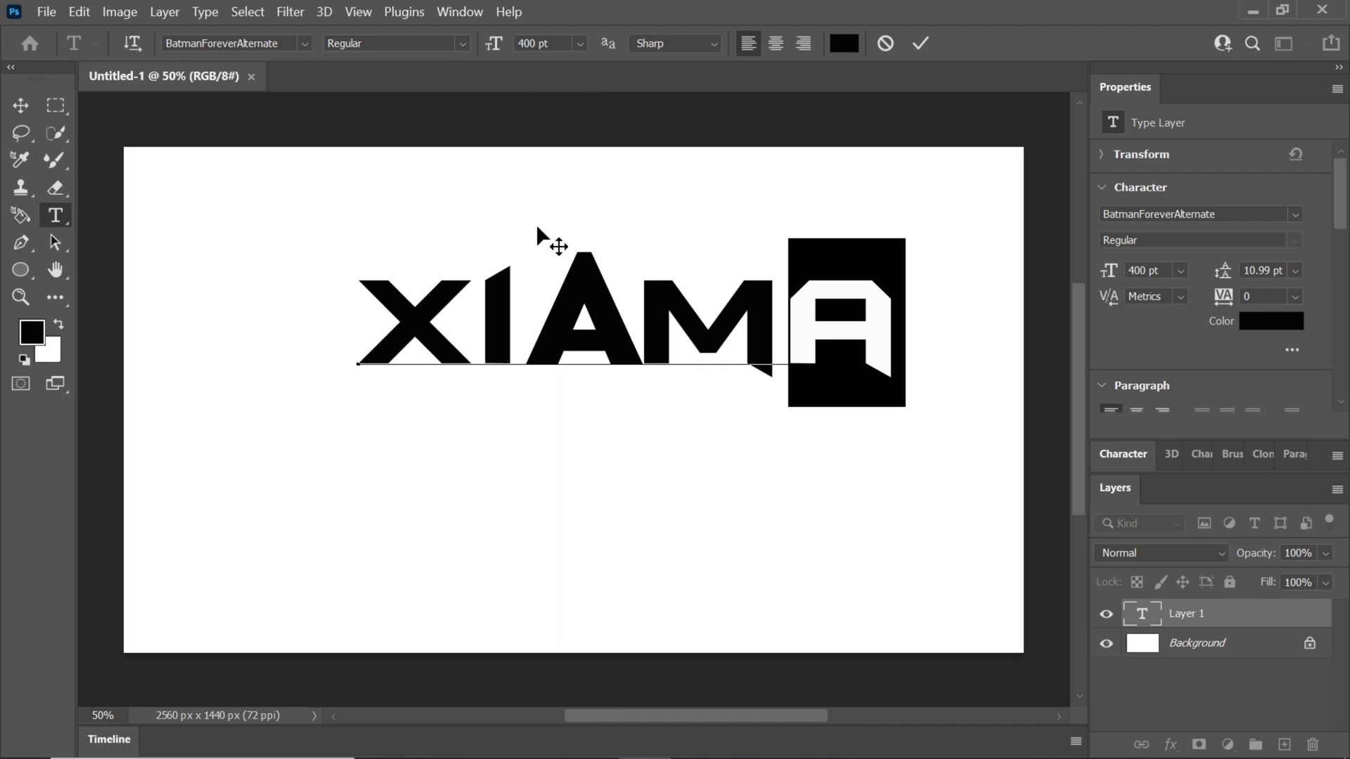
left_click(220, 42)
type("lemo")
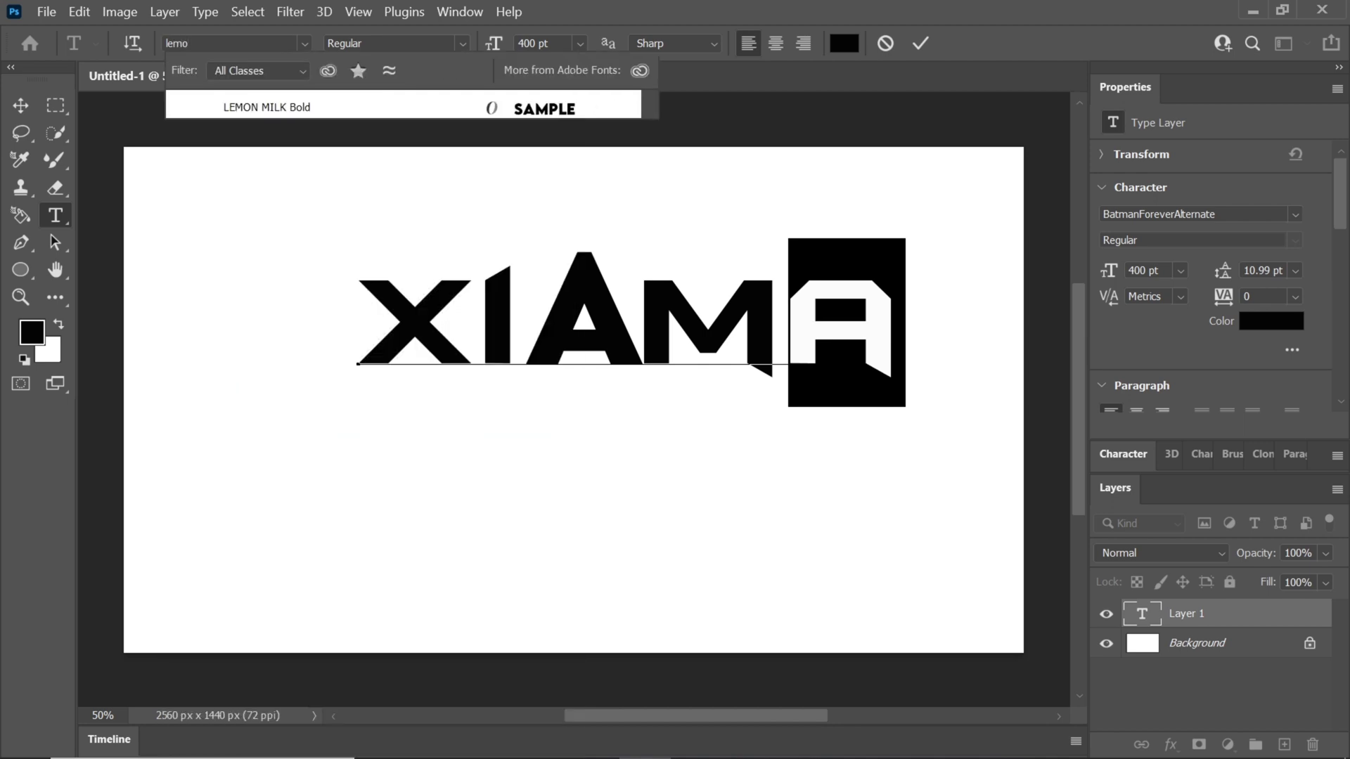
key("Return")
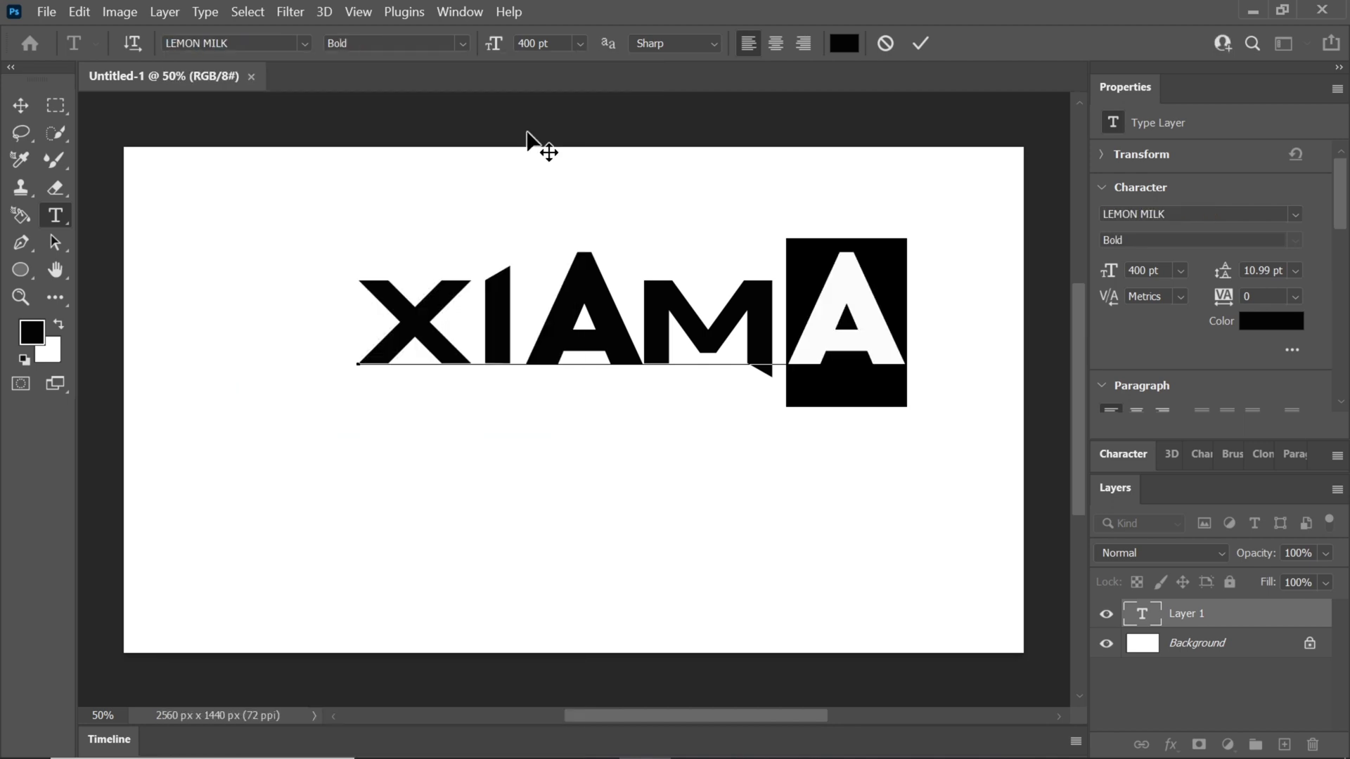
- Commit the text, move XIAMA down and left, and rasterize the xiama type layer
left_click(921, 42)
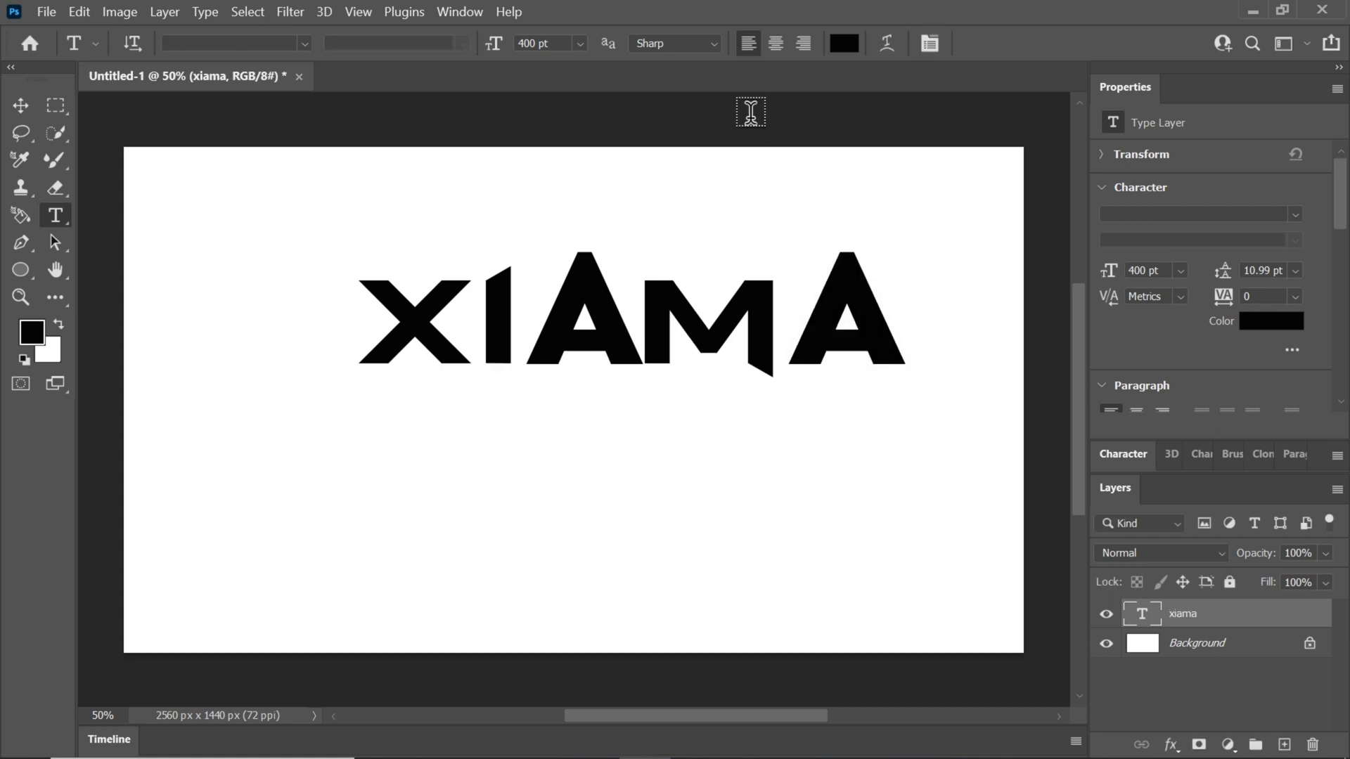
left_click(21, 106)
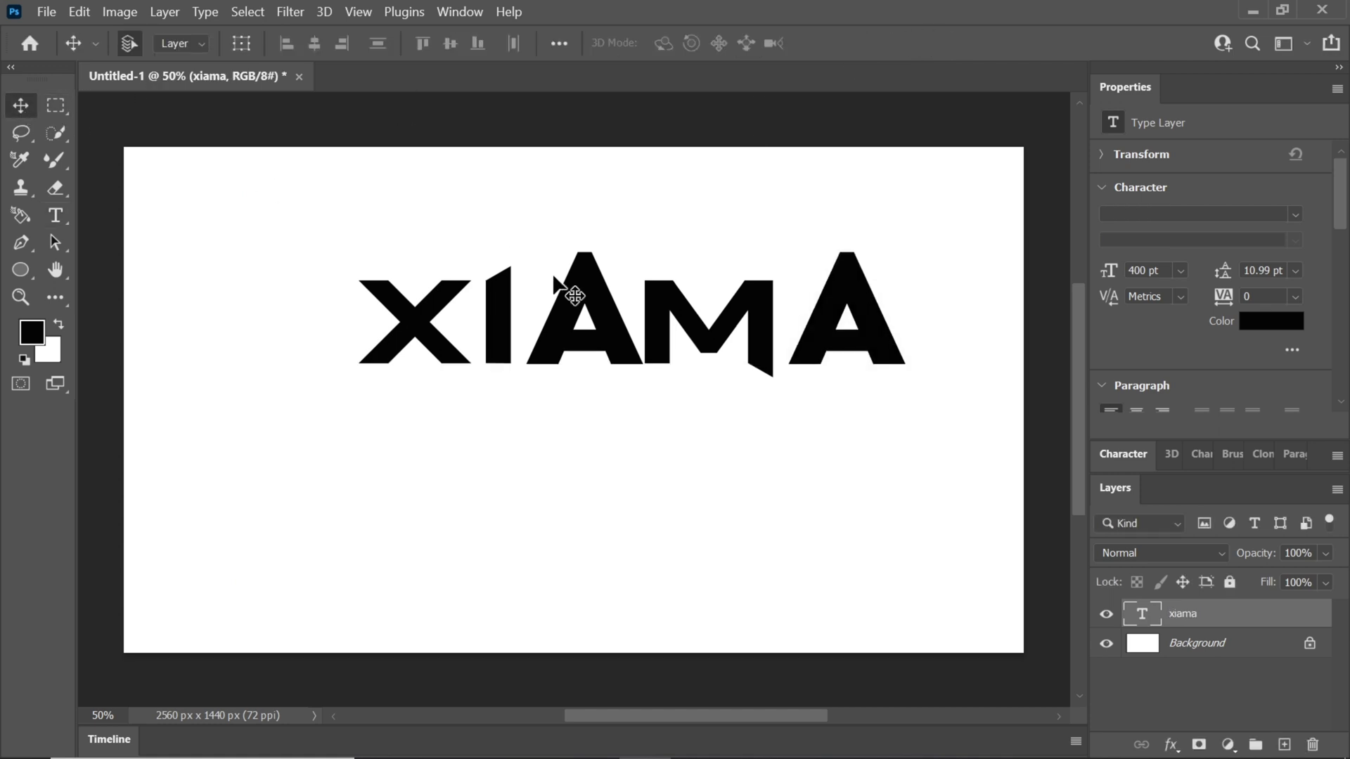
left_click_drag(558, 340, 550, 358)
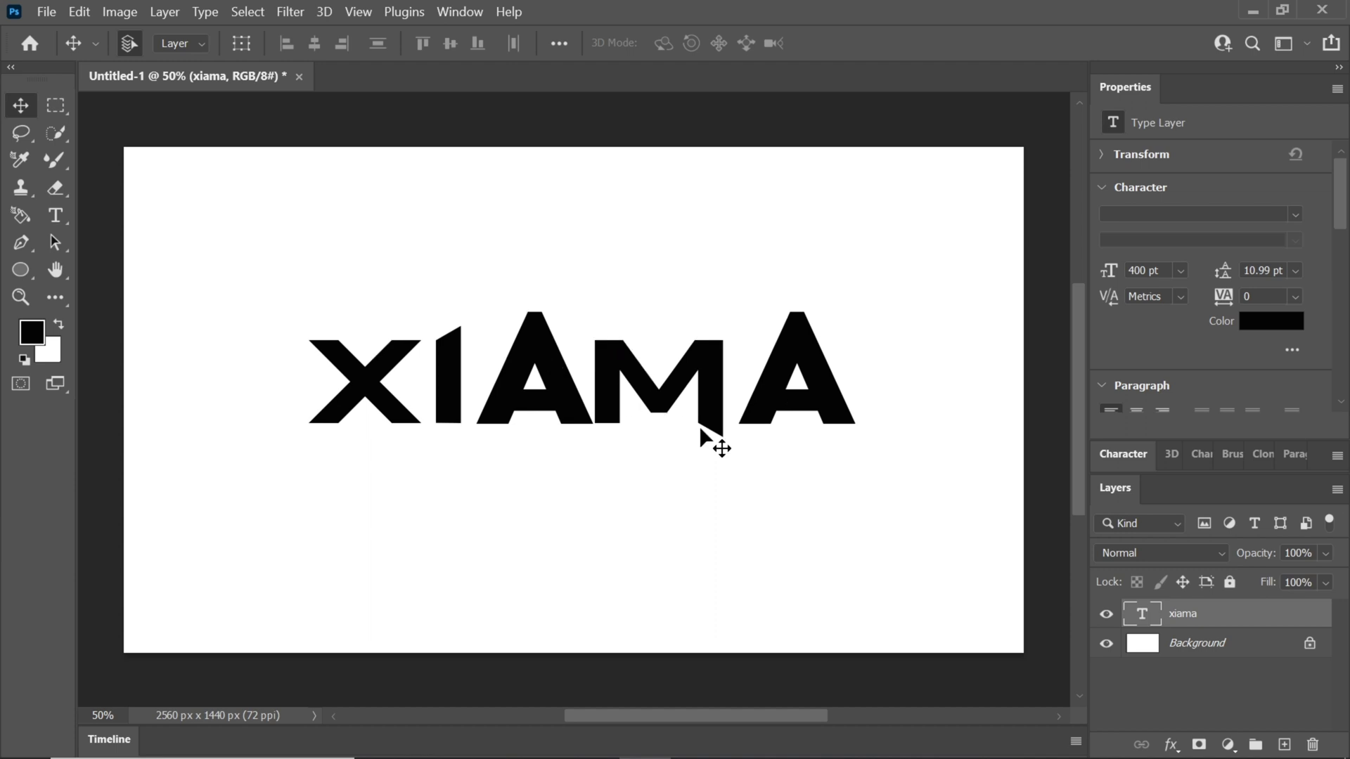
right_click(1174, 615)
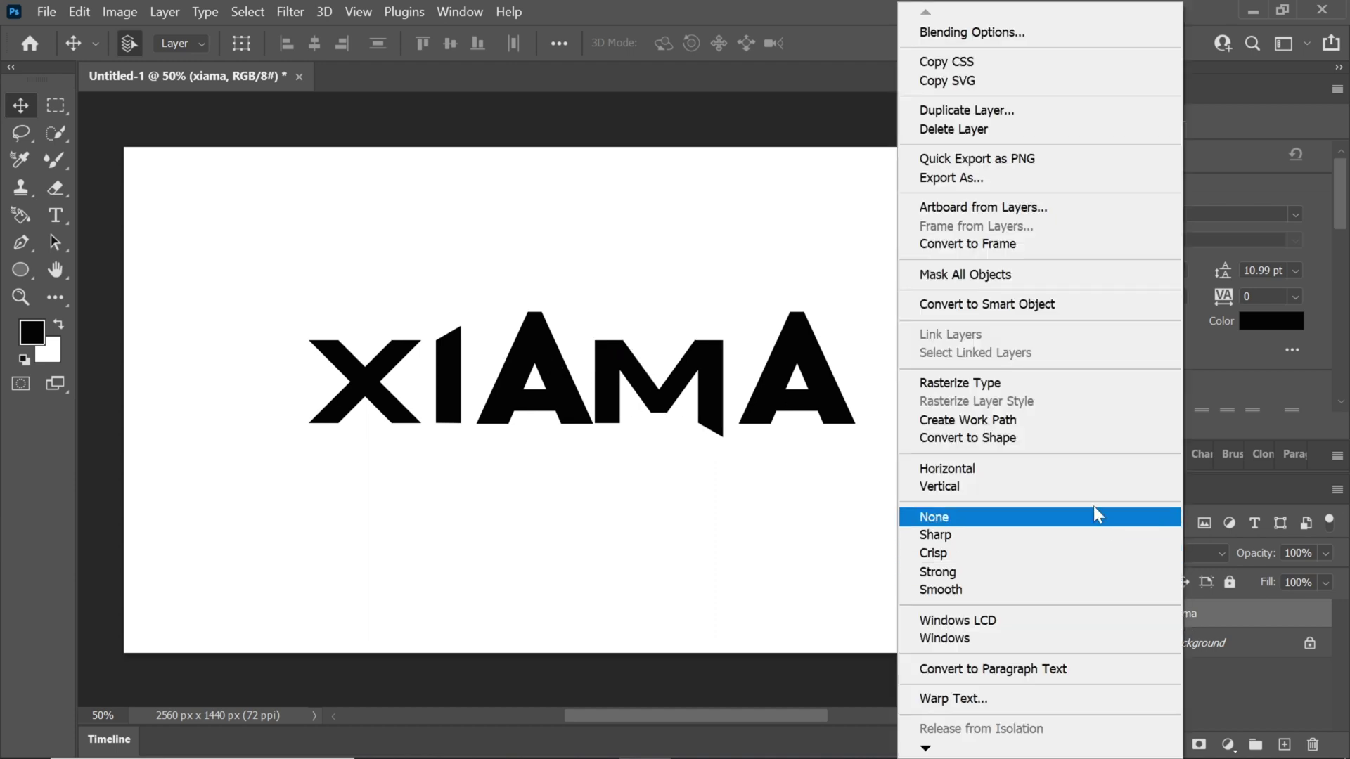
left_click(1031, 396)
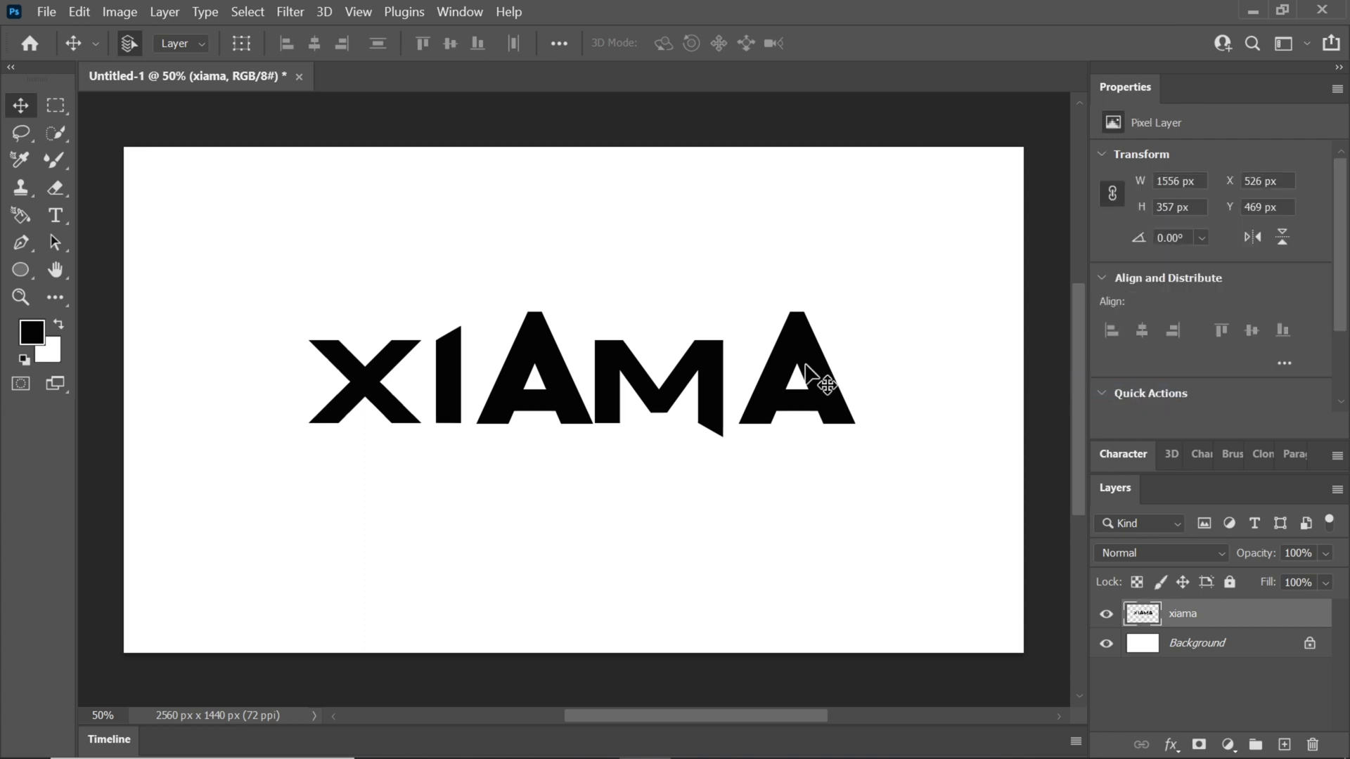
- Cut the X and I letters onto a new Layer 1 and nudge them slightly left
left_click(55, 105)
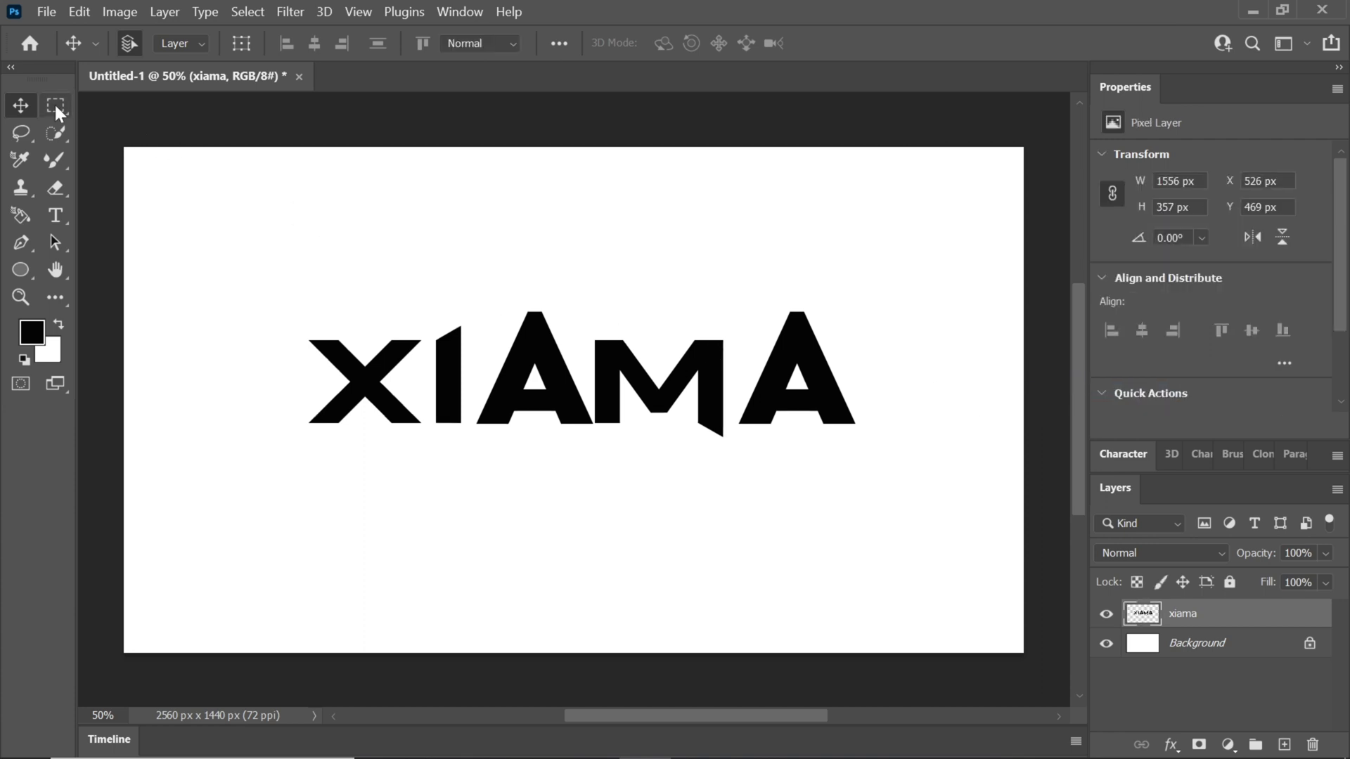
left_click_drag(281, 284, 469, 470)
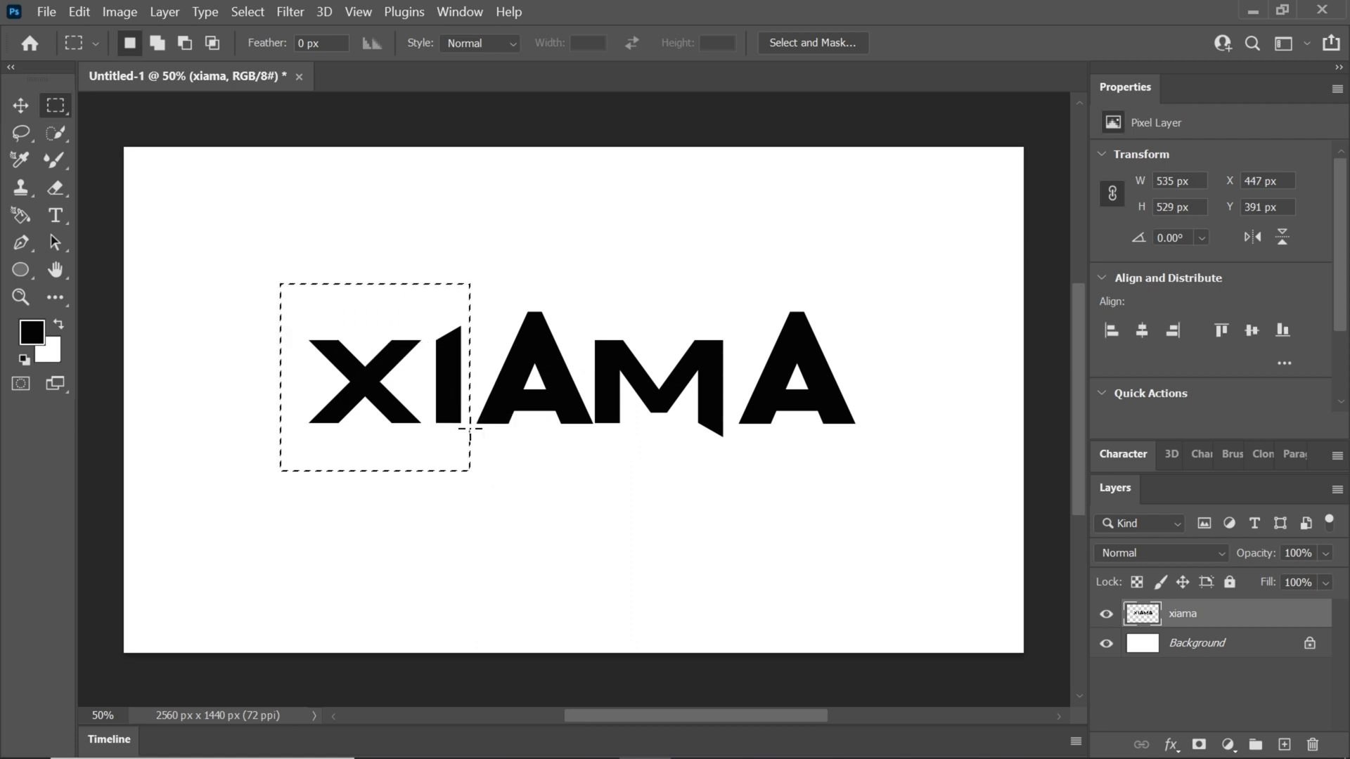
right_click(447, 407)
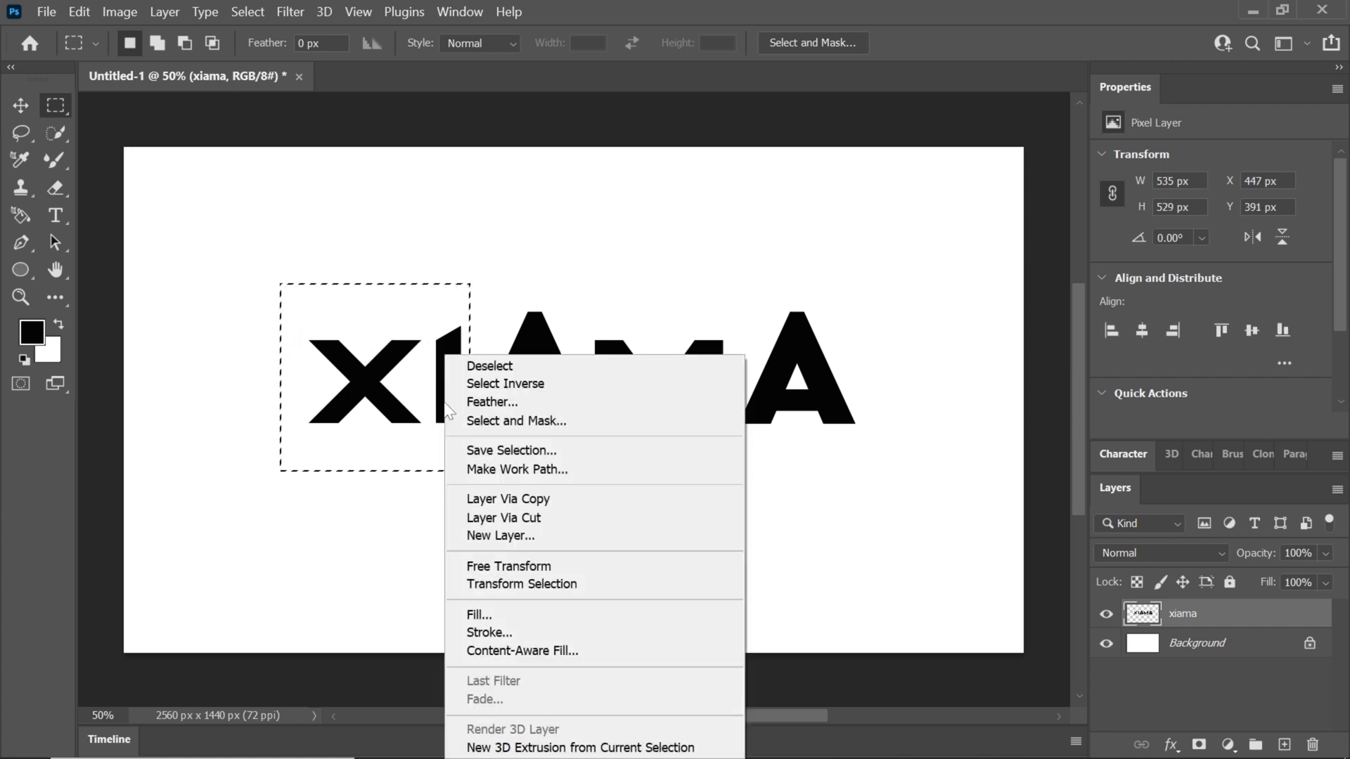
left_click(474, 517)
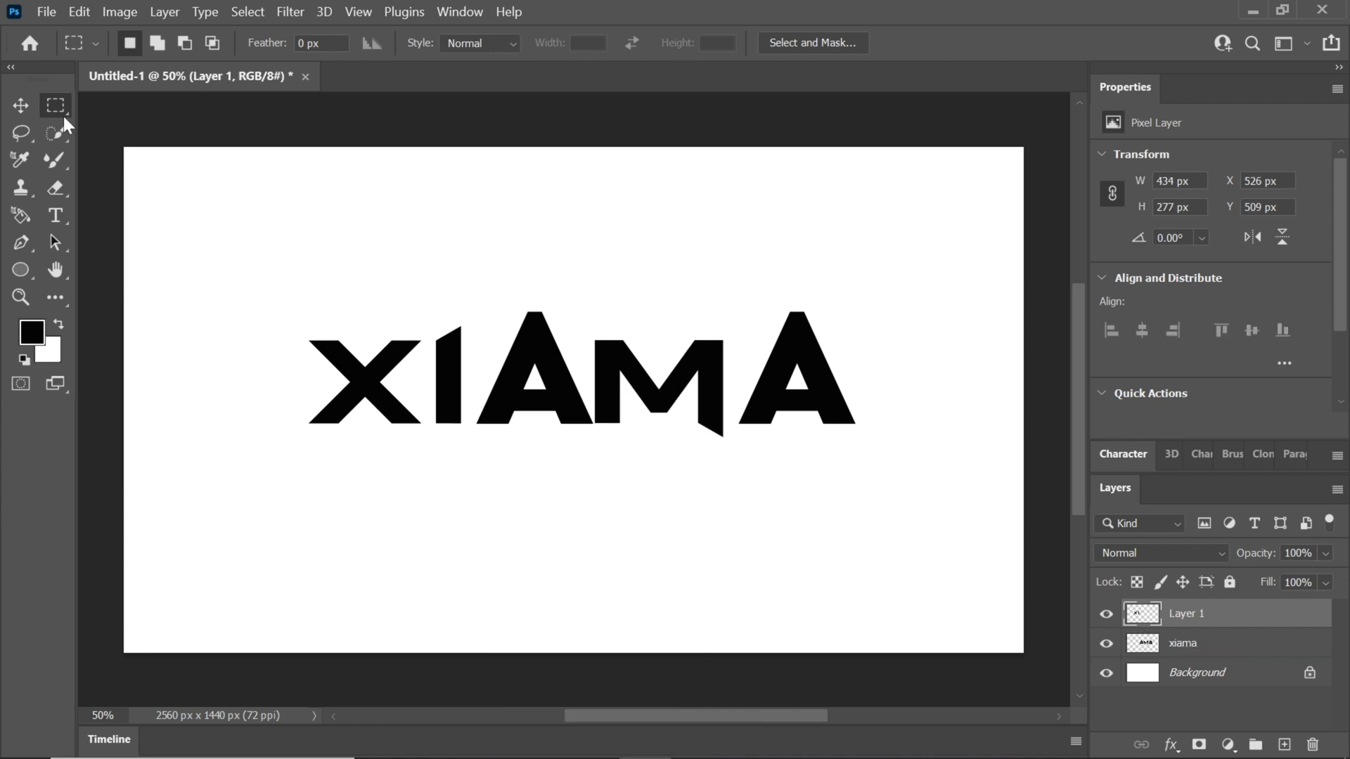
left_click(20, 105)
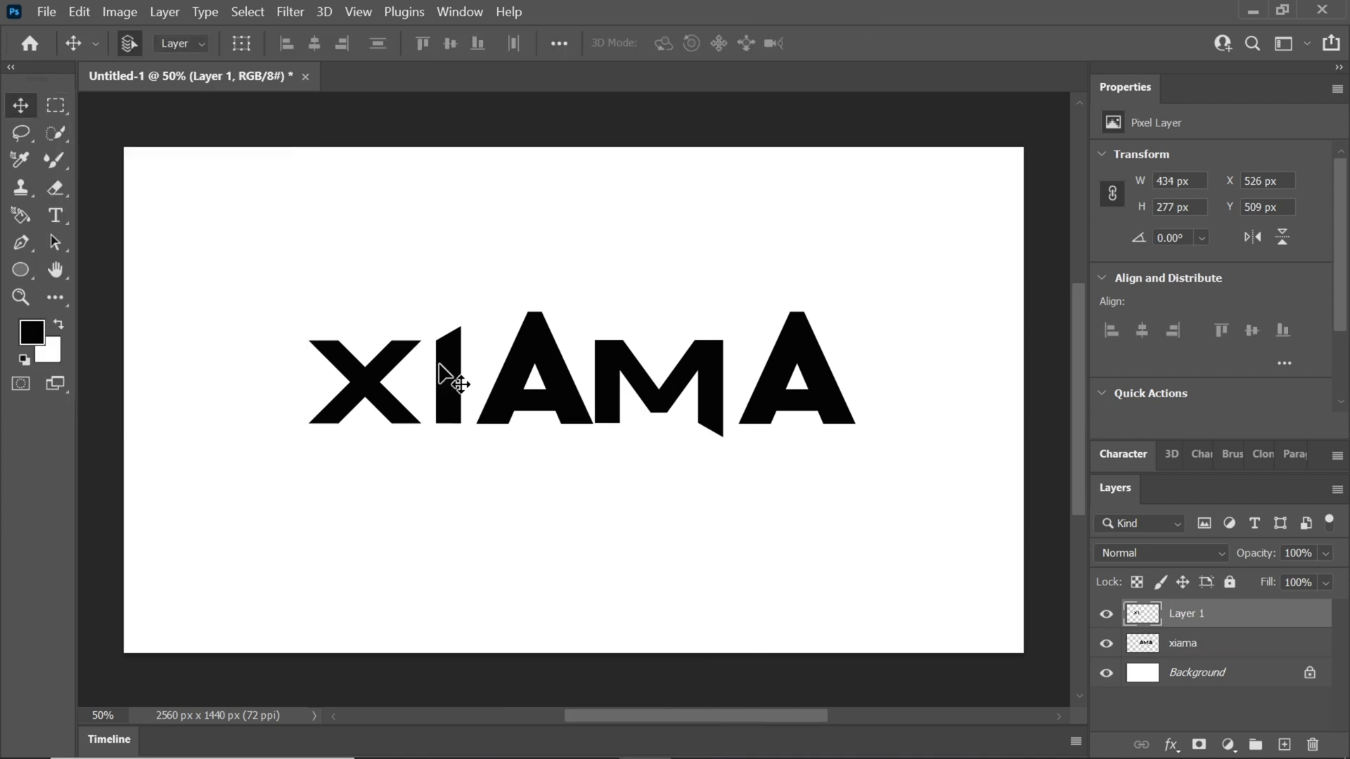
mouse_move(439, 364)
left_mouse_down()
mouse_move(430, 381)
mouse_move(445, 382)
left_mouse_up()
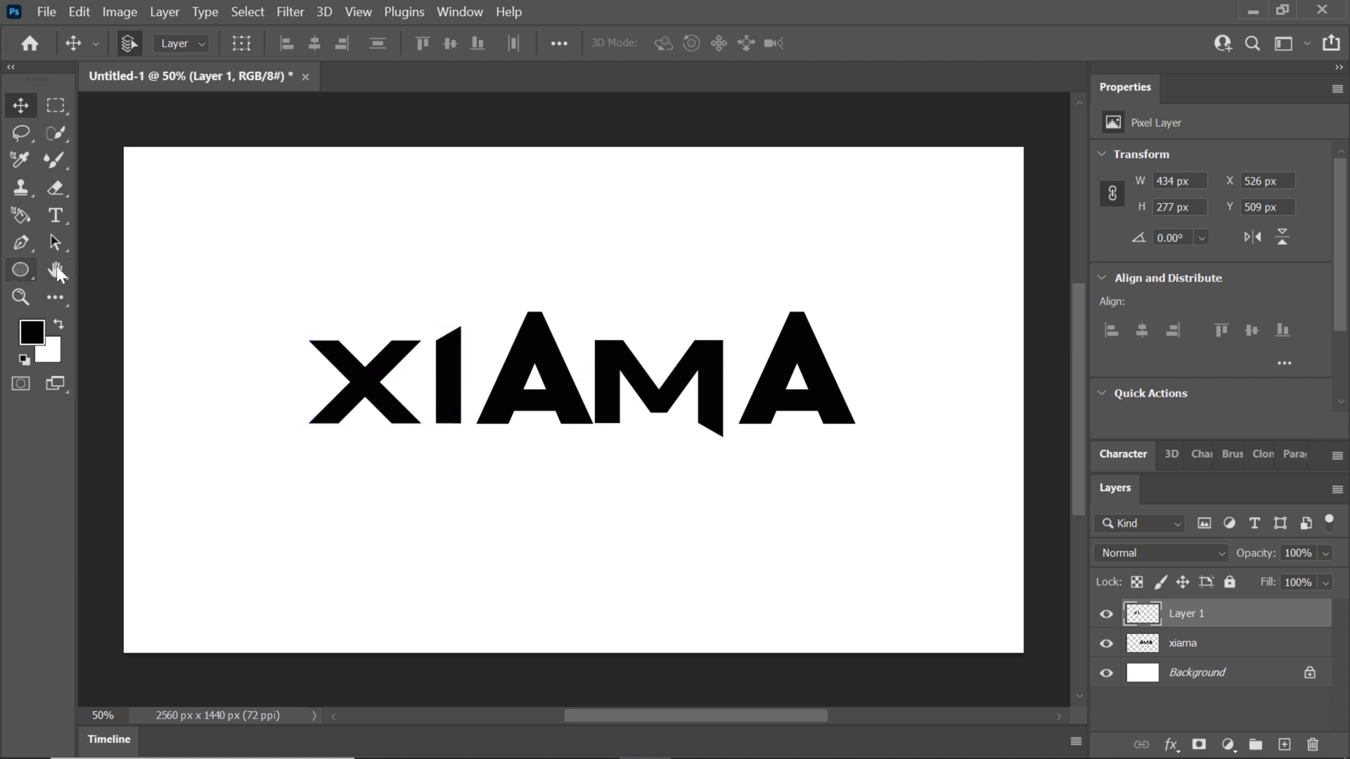
- Draw a circle over the word's left end with no fill and an 82 px stroke
left_click(20, 269)
left_click_drag(261, 286, 485, 500)
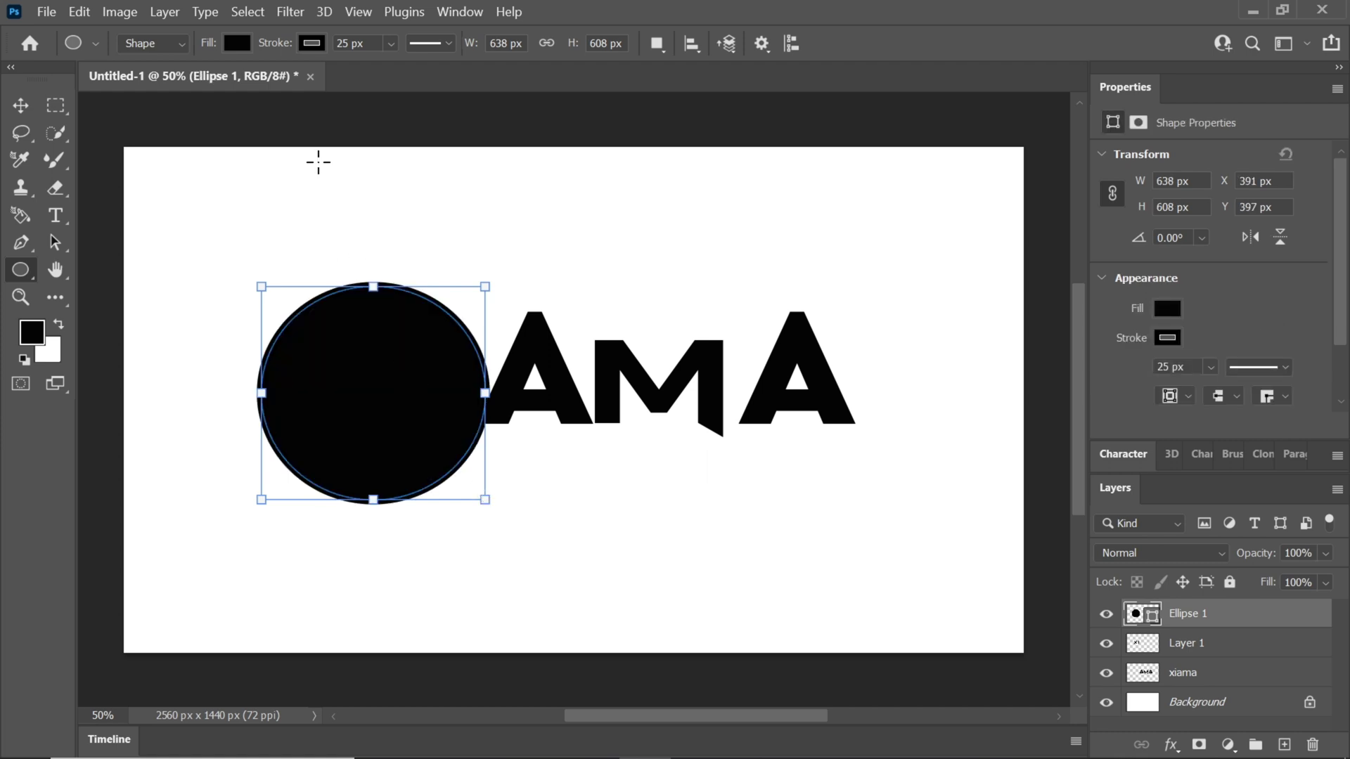
left_click(237, 44)
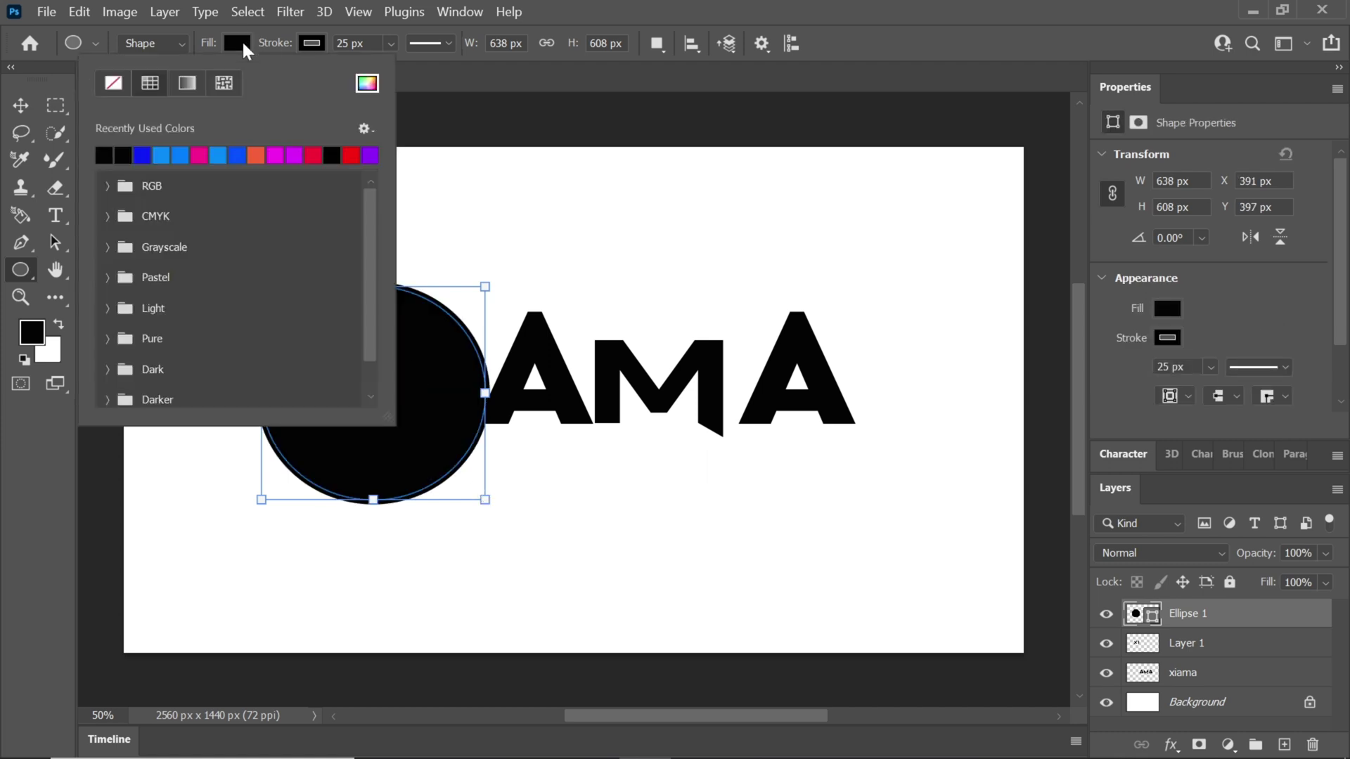
left_click(108, 85)
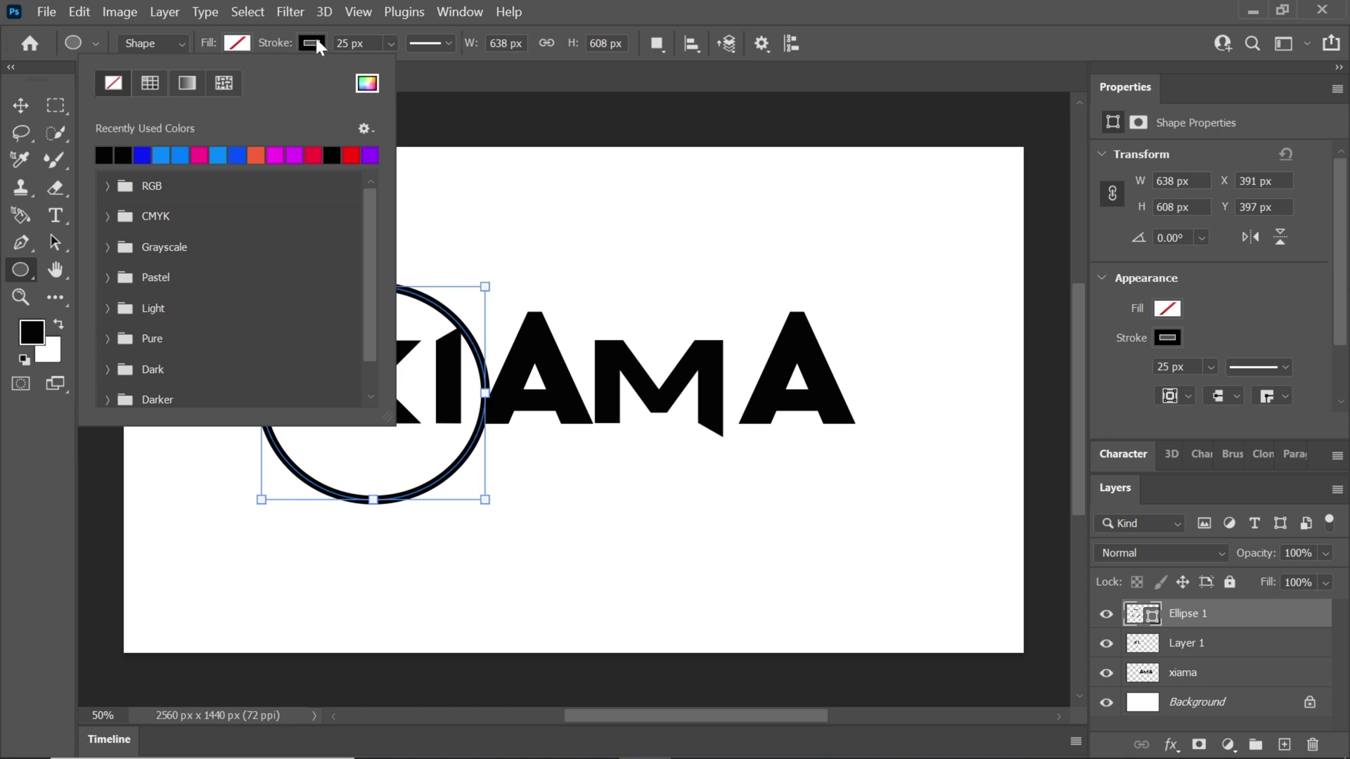
left_click(346, 196)
type("66")
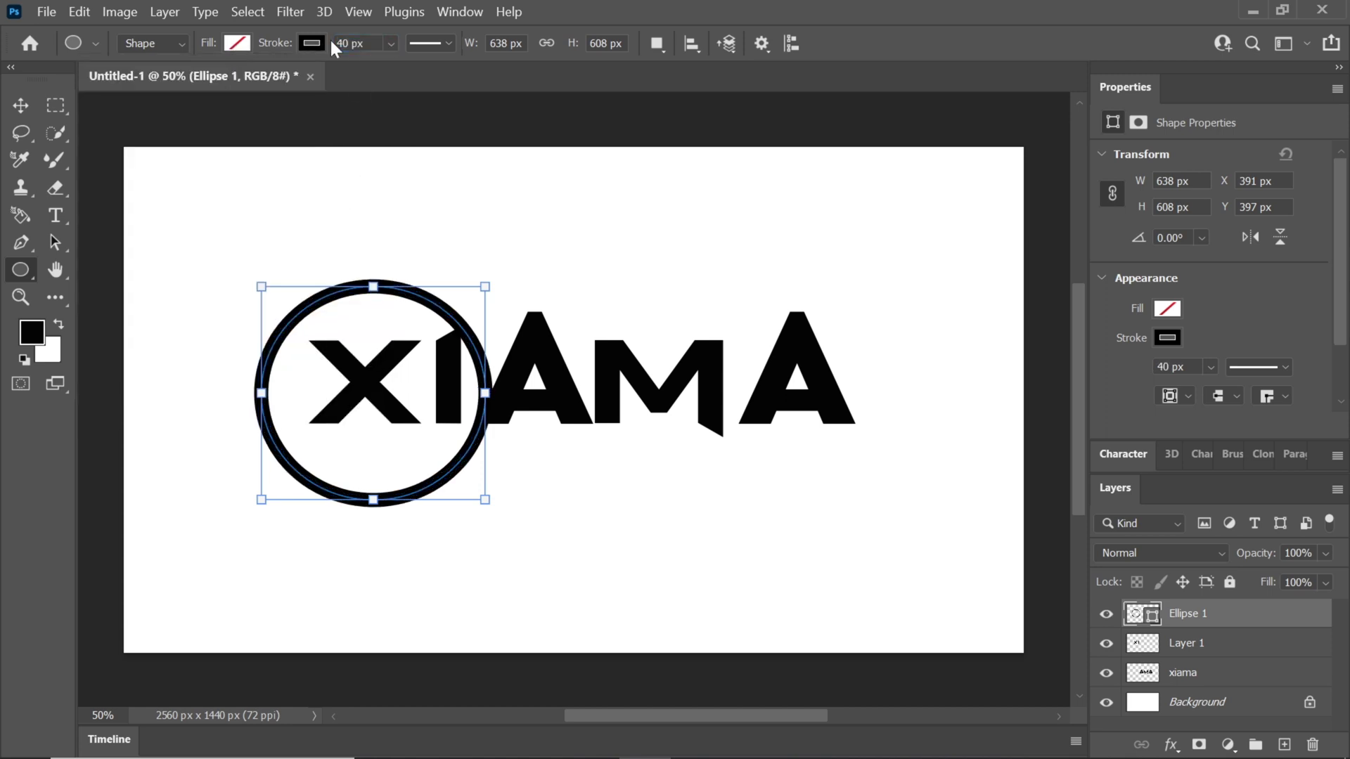
key("Return")
- Move the ring up and right so it surrounds the XI letters
left_click(27, 106)
left_click_drag(473, 374, 498, 355)
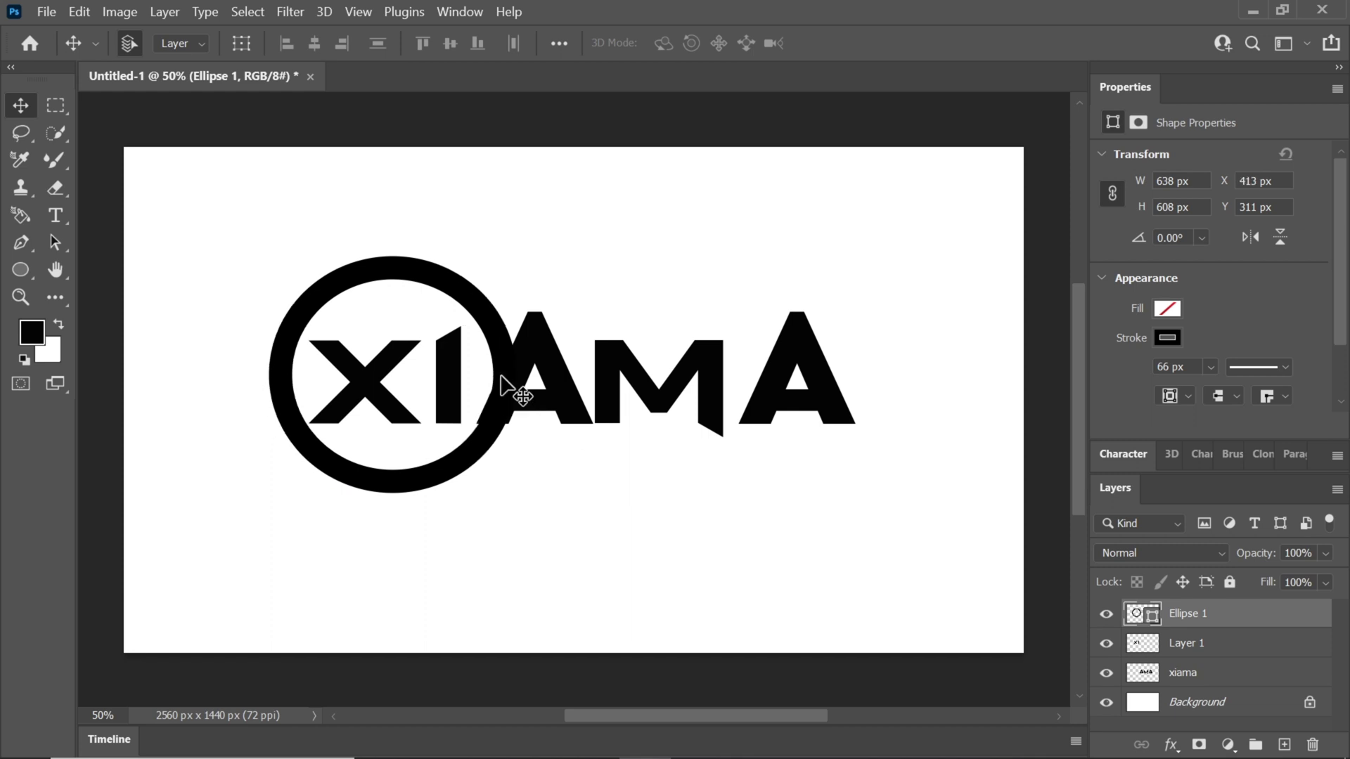
scroll(1150, 370, "up", 4)
scroll(1150, 370, "up", 10)
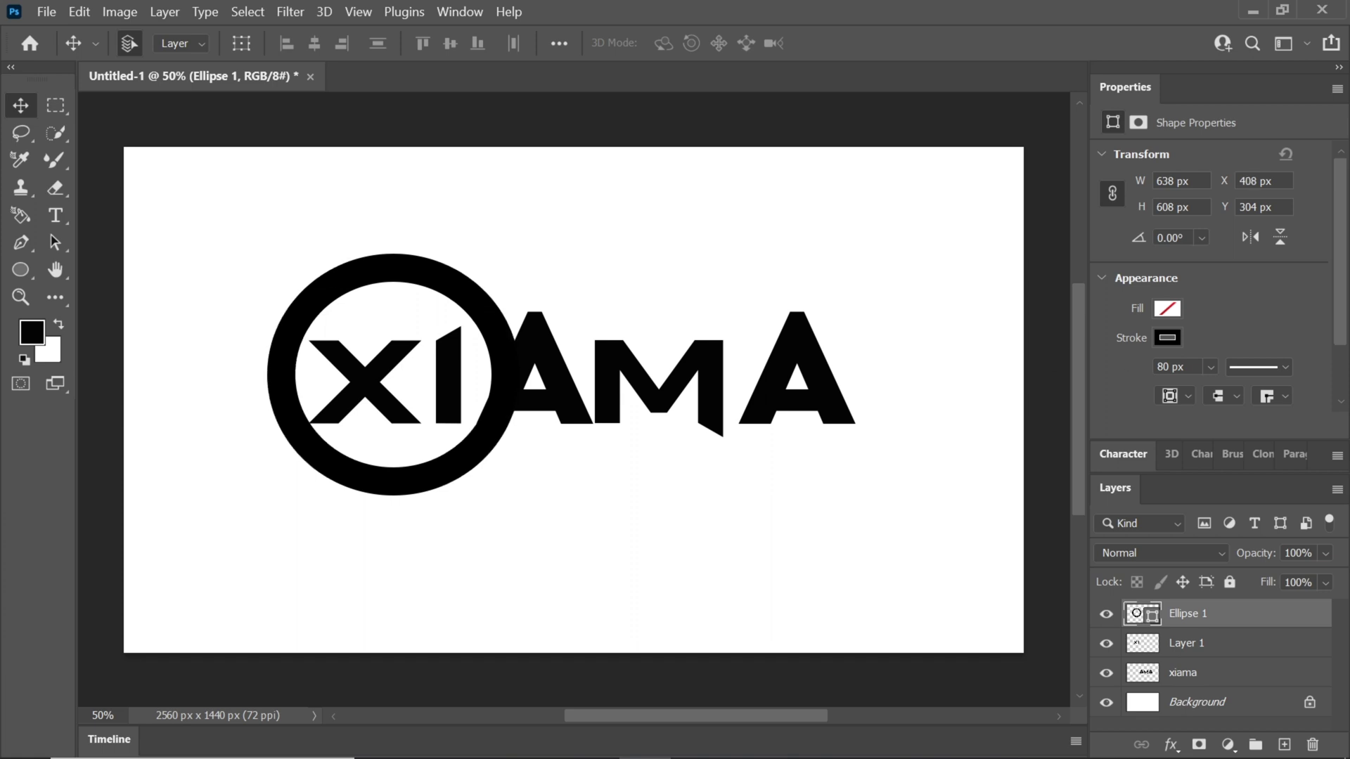
scroll(1133, 364, "up", 2)
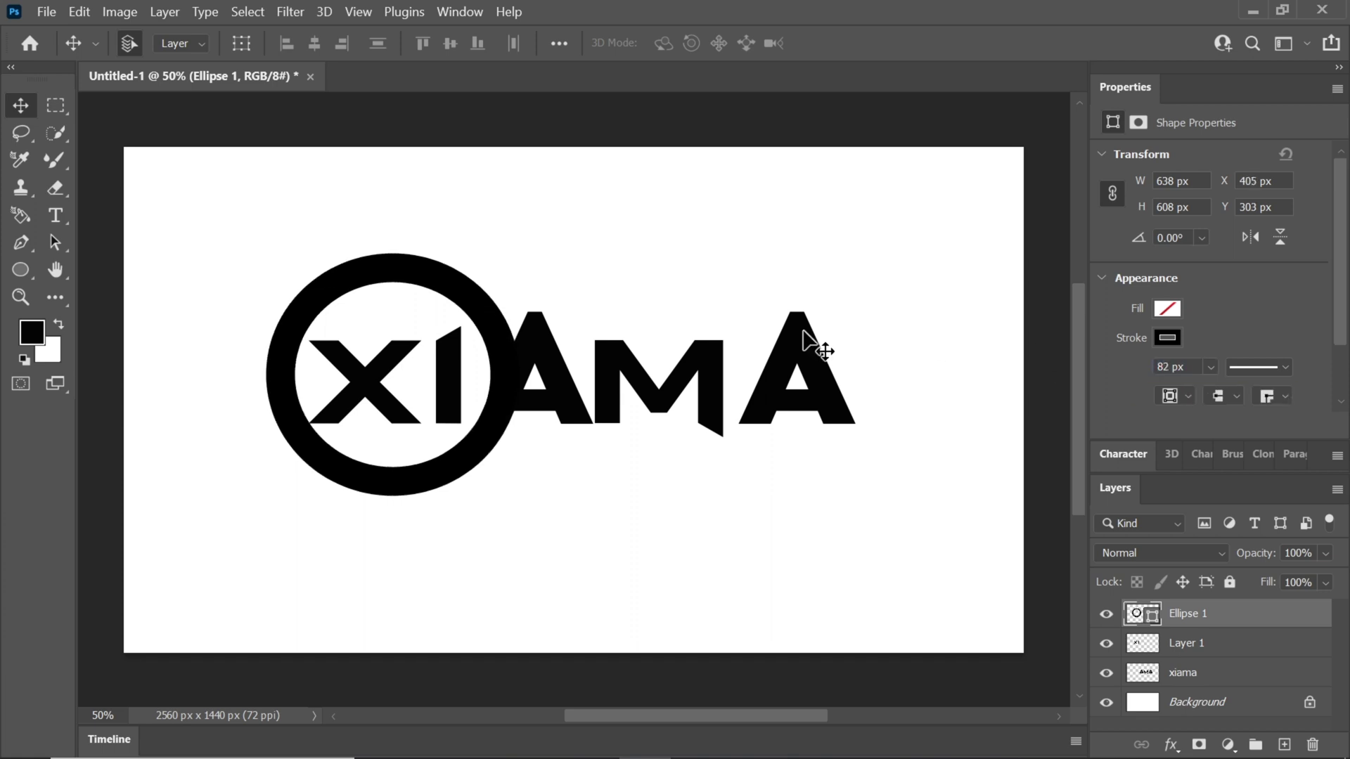
- Nudge XI slightly right and rasterize the Ellipse 1 ring layer
left_click_drag(449, 365, 452, 366)
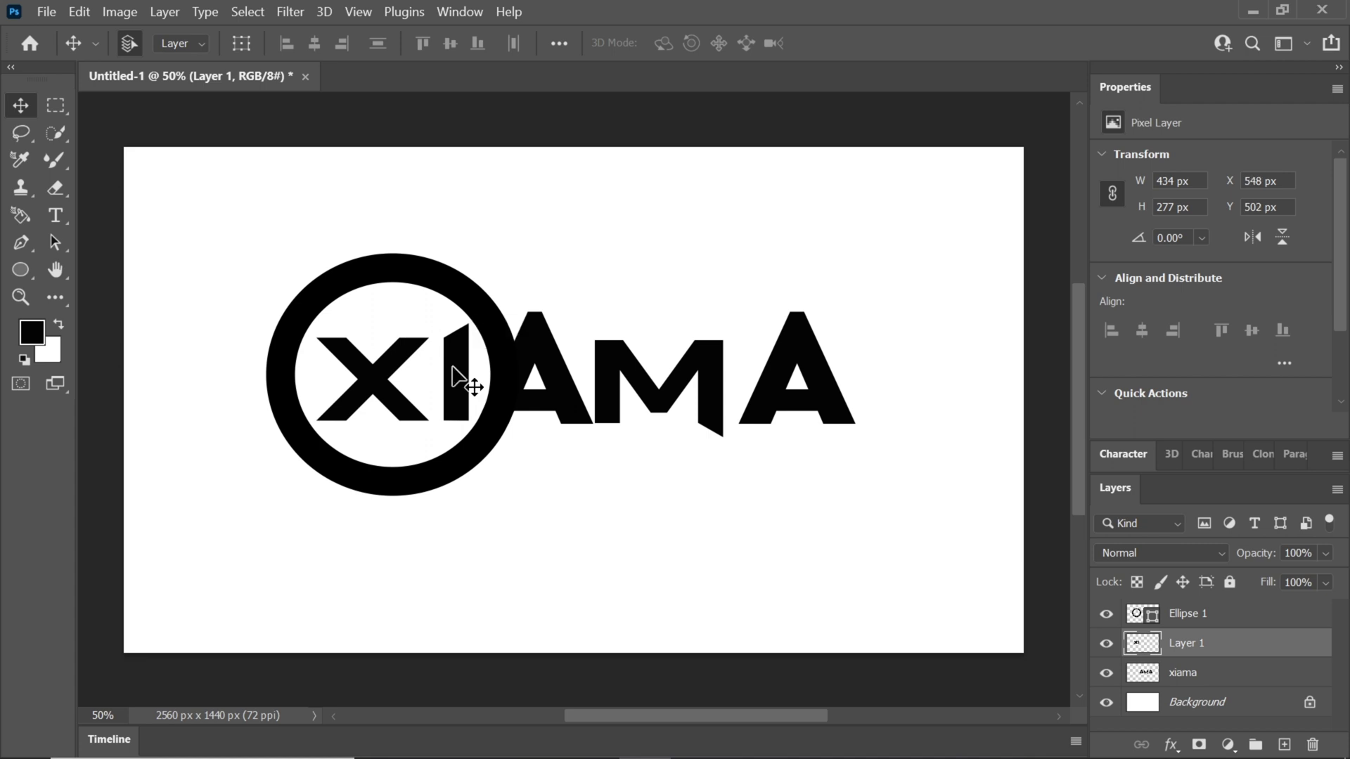
left_click(1184, 613)
right_click(1183, 613)
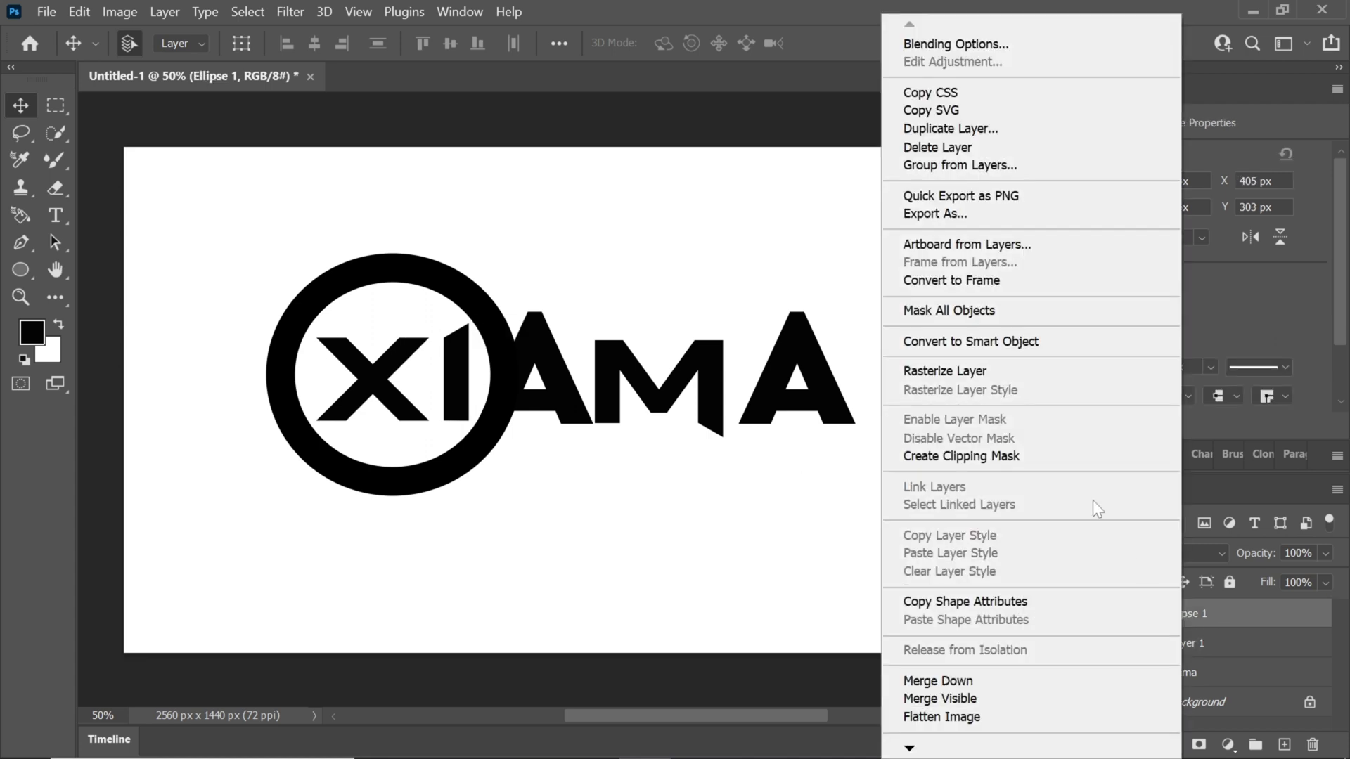
left_click(984, 371)
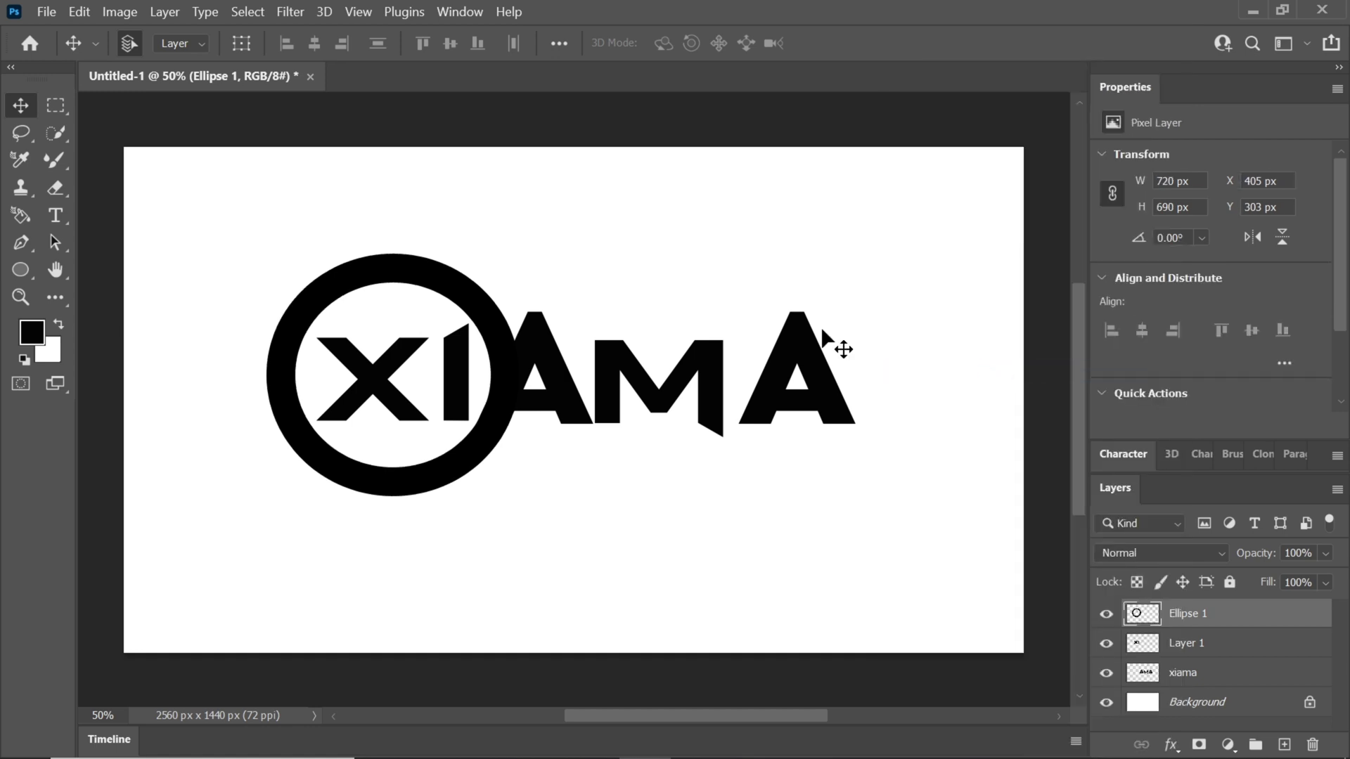
- Draw a closed slanted Pen path across the ring between the I and A
key("p")
key("ctrl+plus")
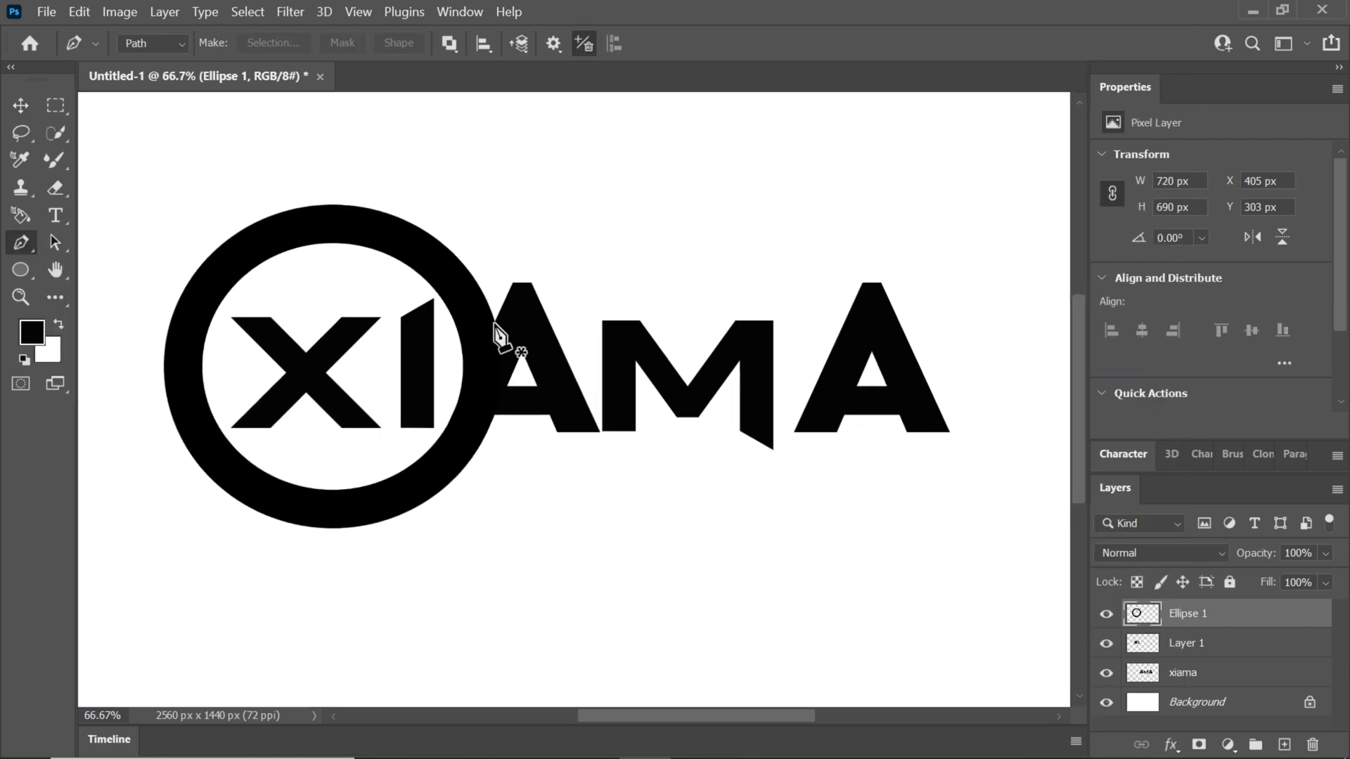
left_click(494, 324)
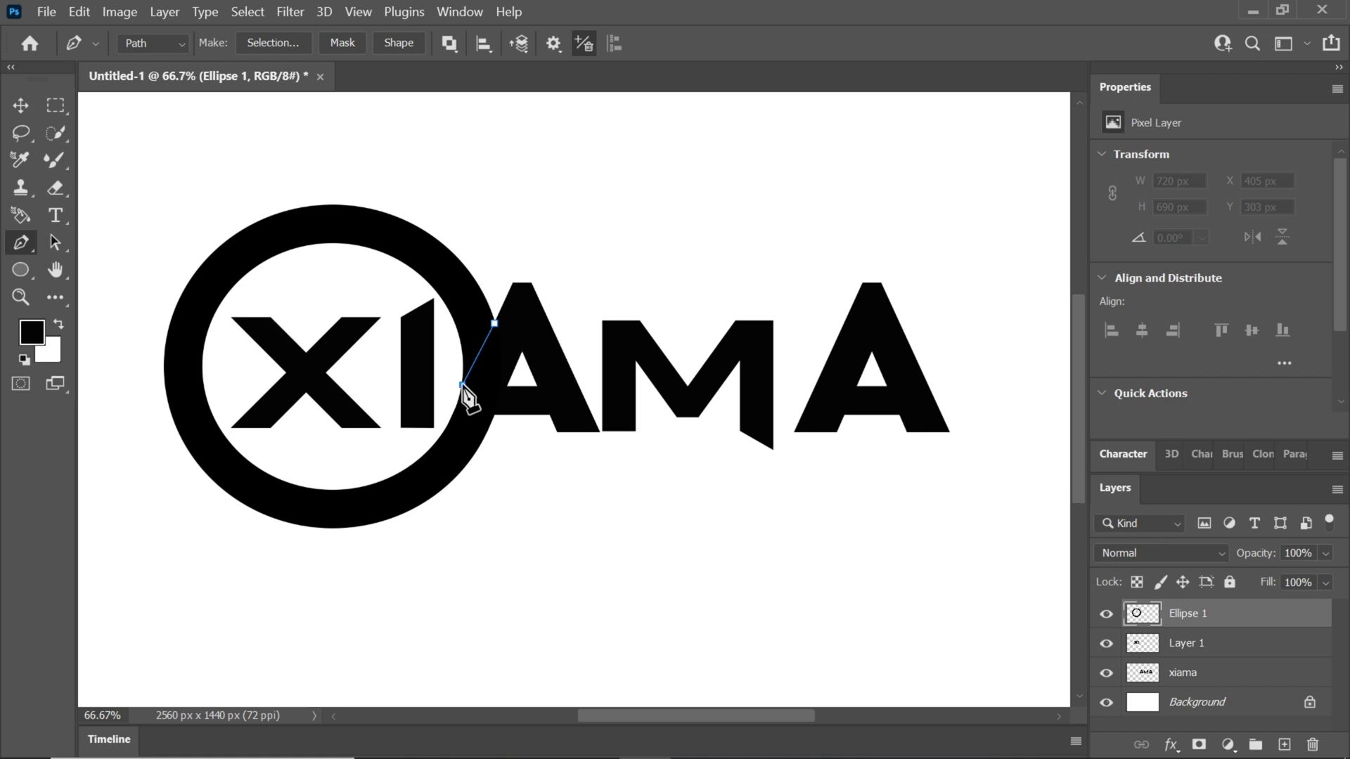
key("ctrl+z")
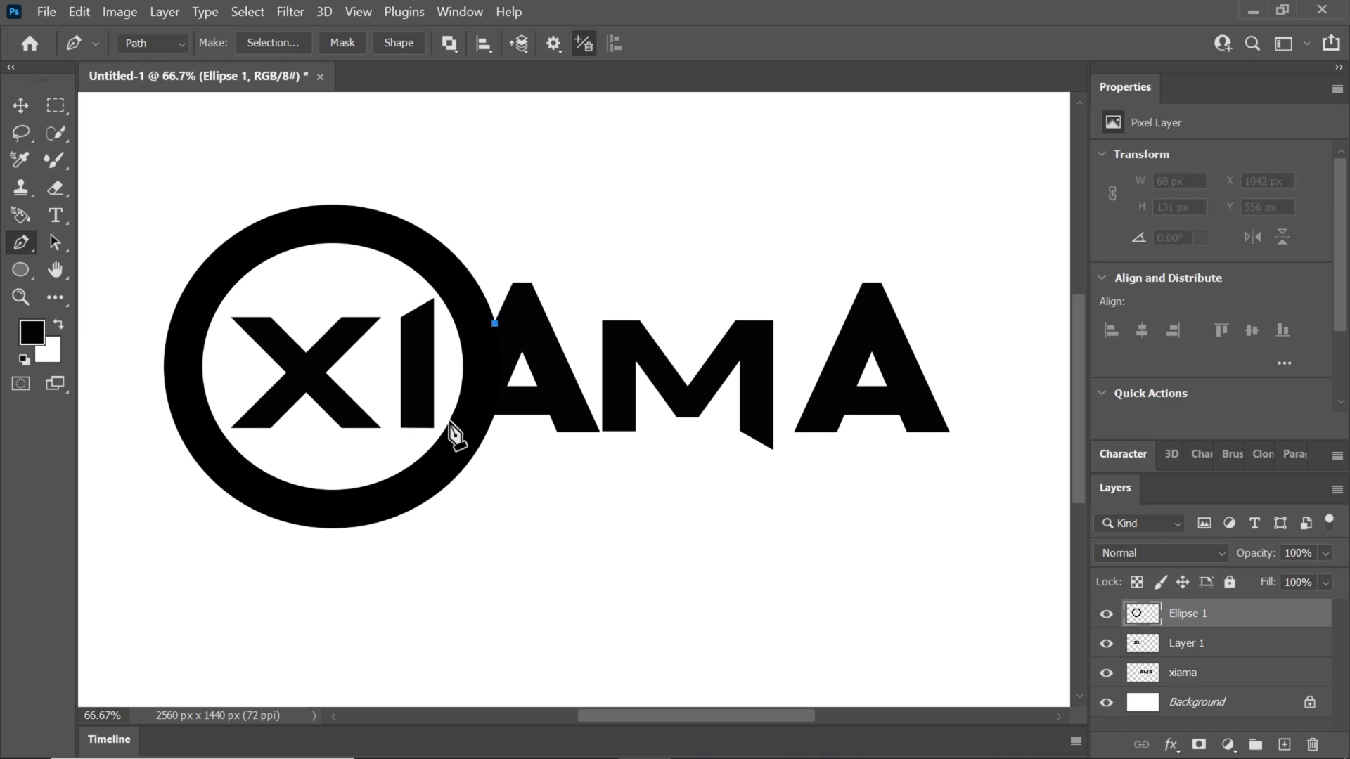
left_click(449, 421)
left_click(436, 410)
left_click(493, 276)
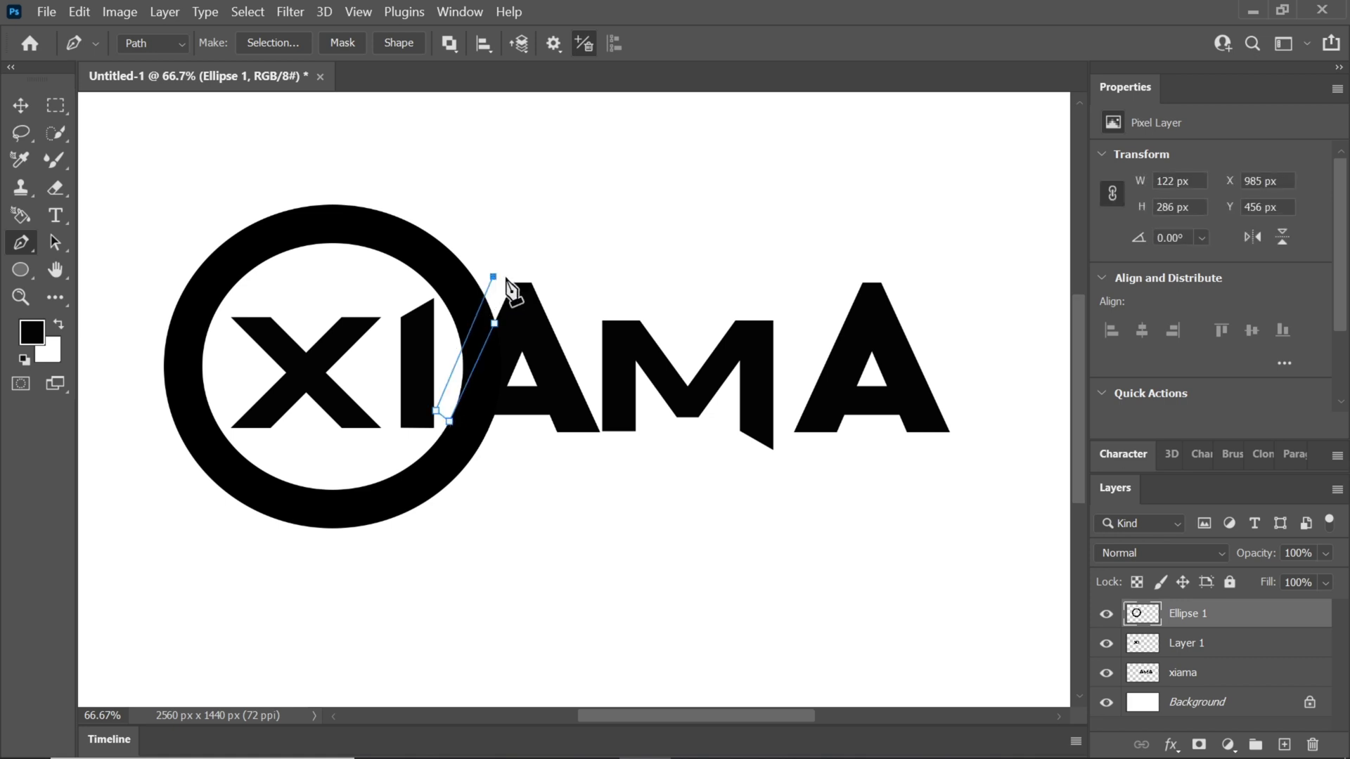
left_click(512, 282)
left_click(494, 325)
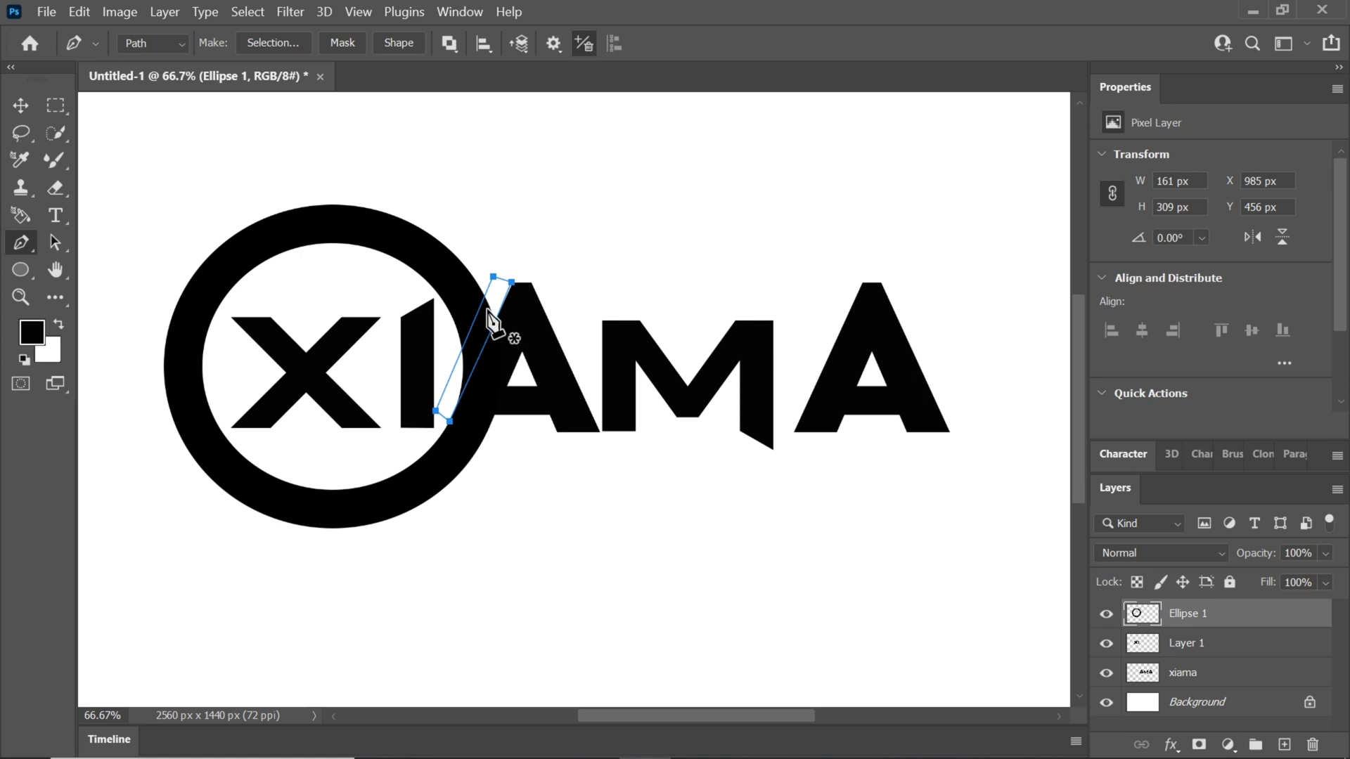
- Turn the path into an unfeathered selection and erase the ring inside it
right_click(492, 322)
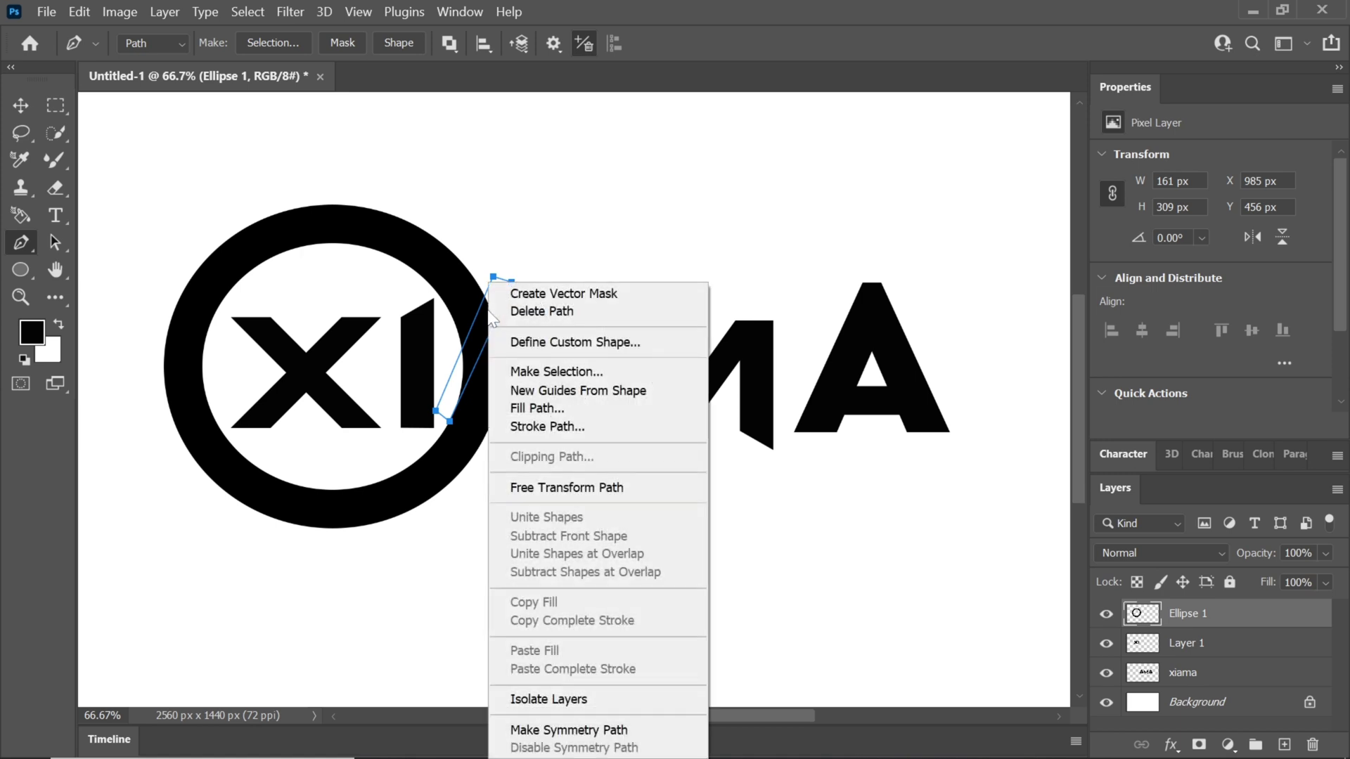
left_click(523, 373)
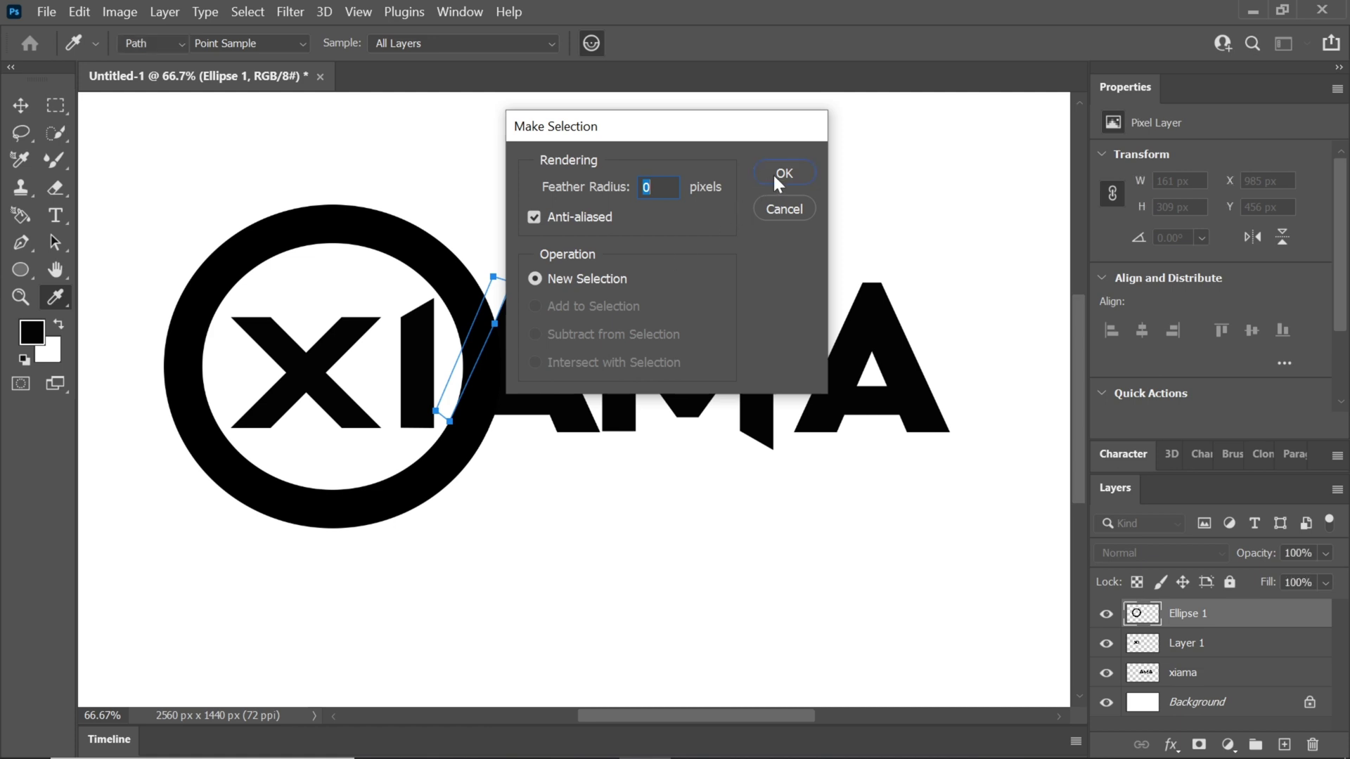
left_click(773, 173)
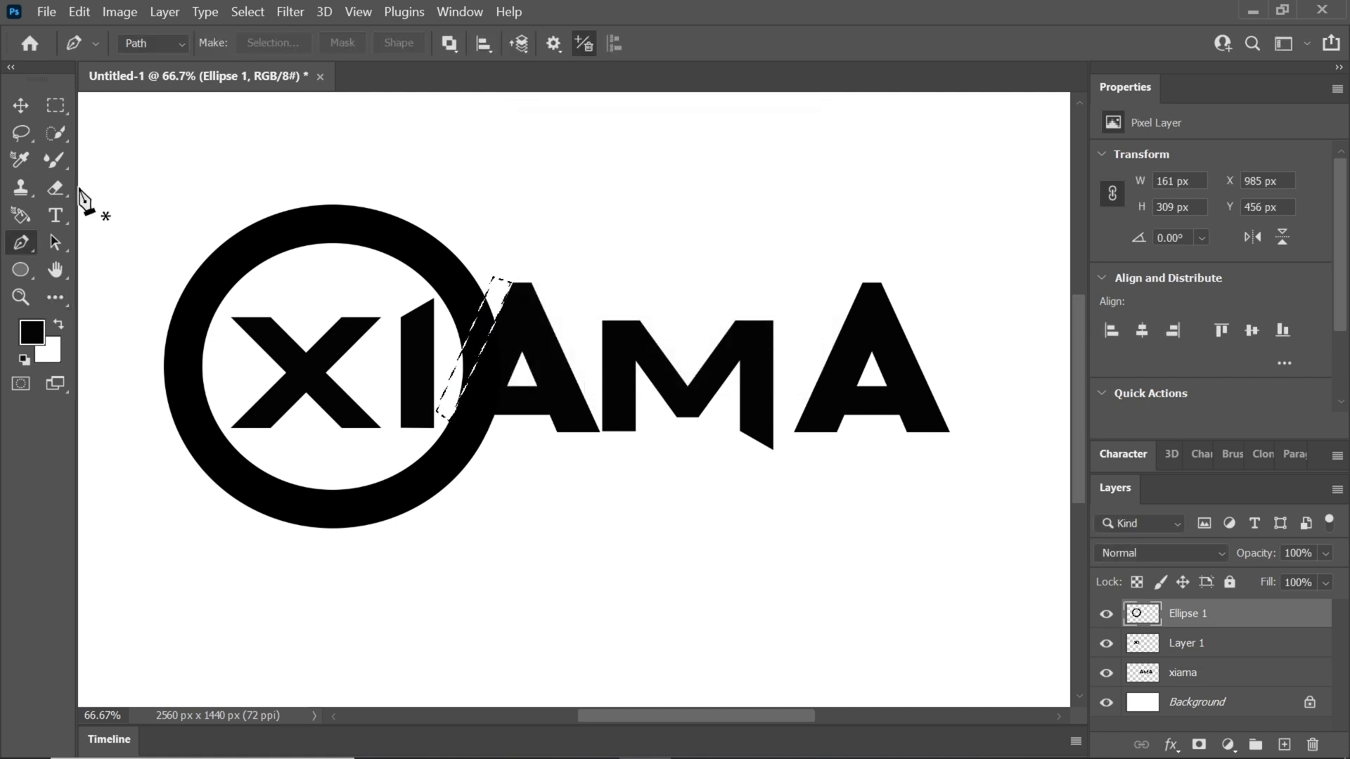
left_click(55, 187)
mouse_move(492, 315)
left_mouse_down()
mouse_move(464, 376)
mouse_move(499, 309)
mouse_move(480, 354)
left_mouse_up()
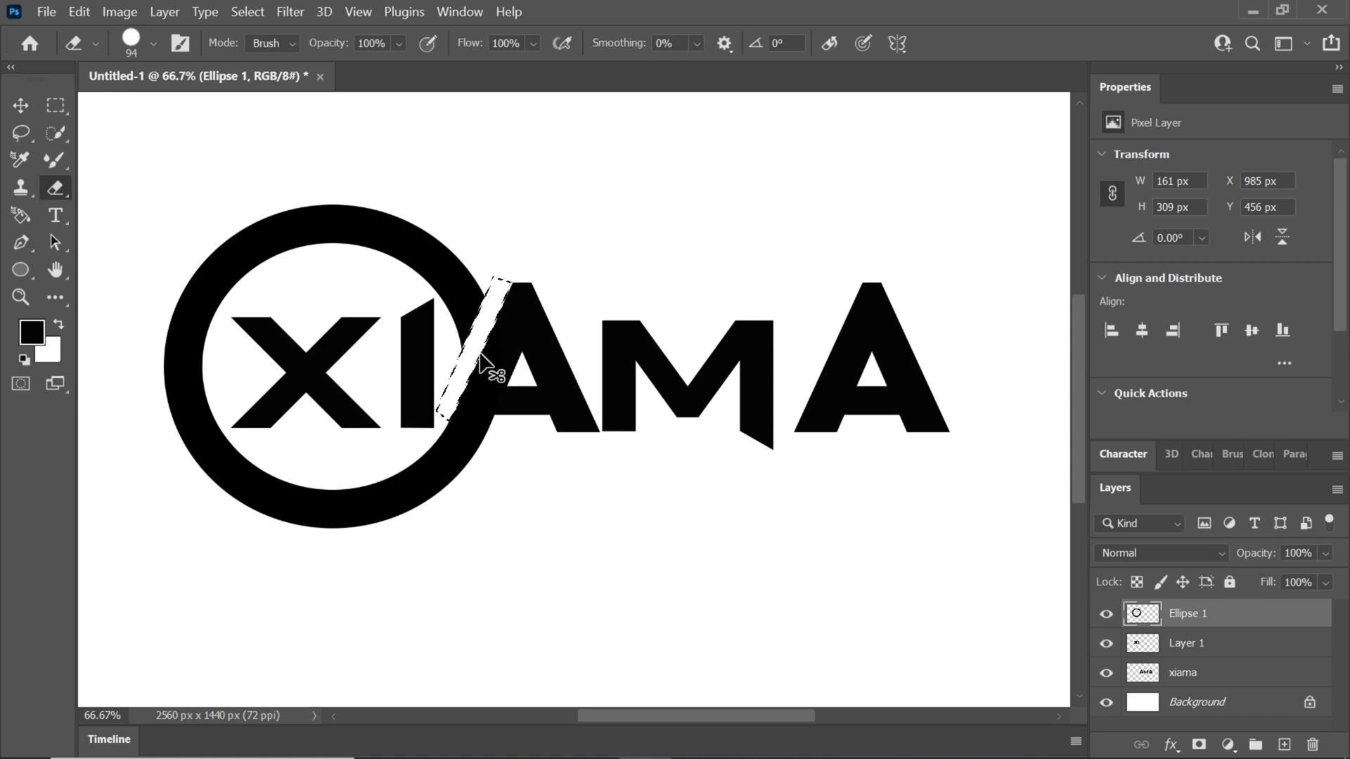
key("ctrl+d")
- Convert Ellipse 1, Layer 1 and xiama together into one smart object
key("v")
key("ctrl+minus")
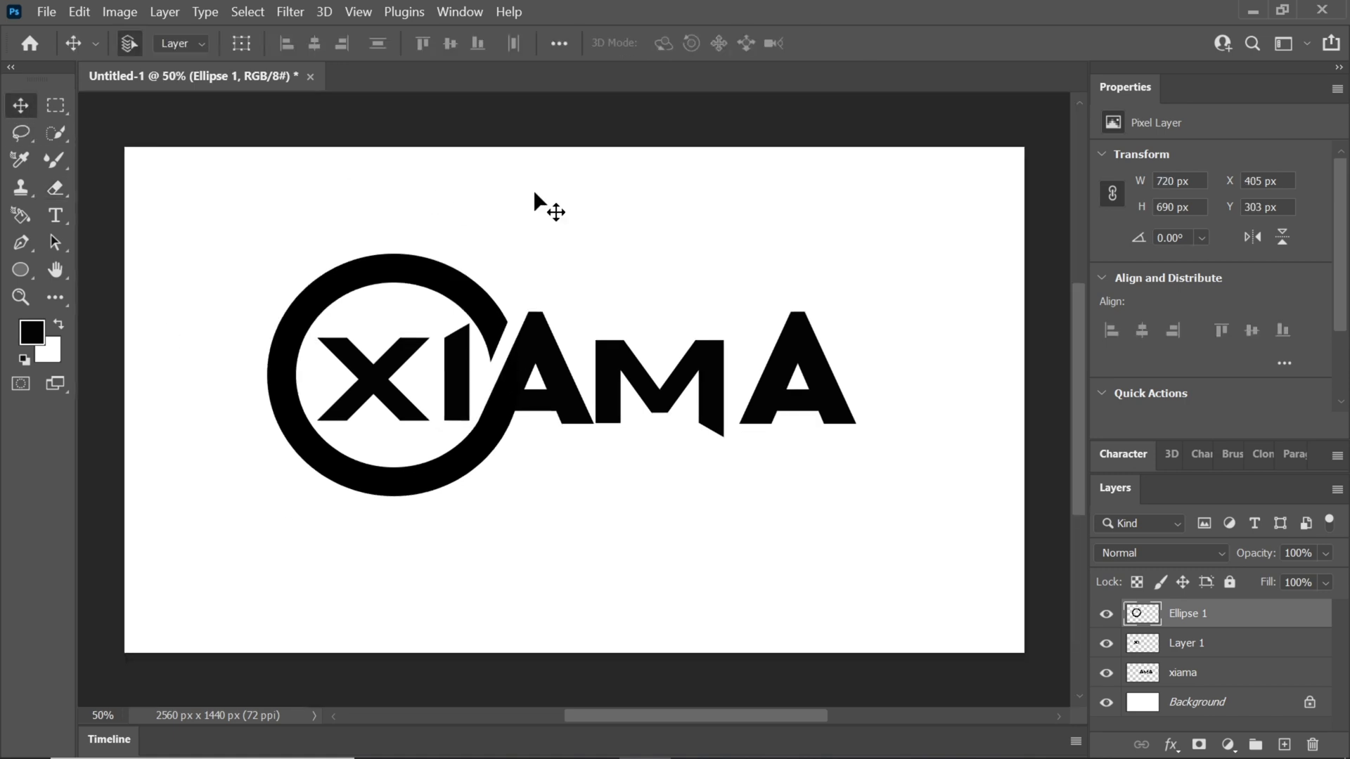
left_click(1198, 643, "shift")
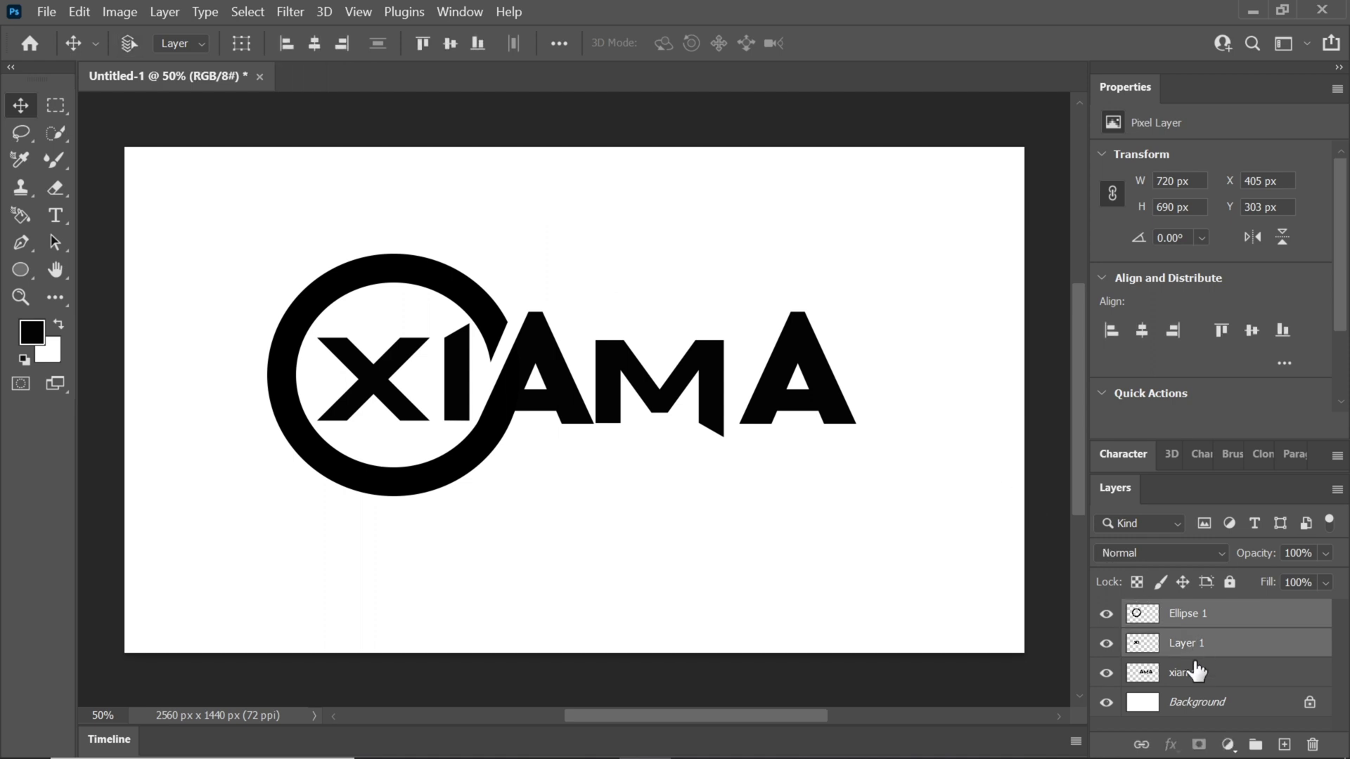
left_click(1195, 672, "shift")
right_click(1195, 657)
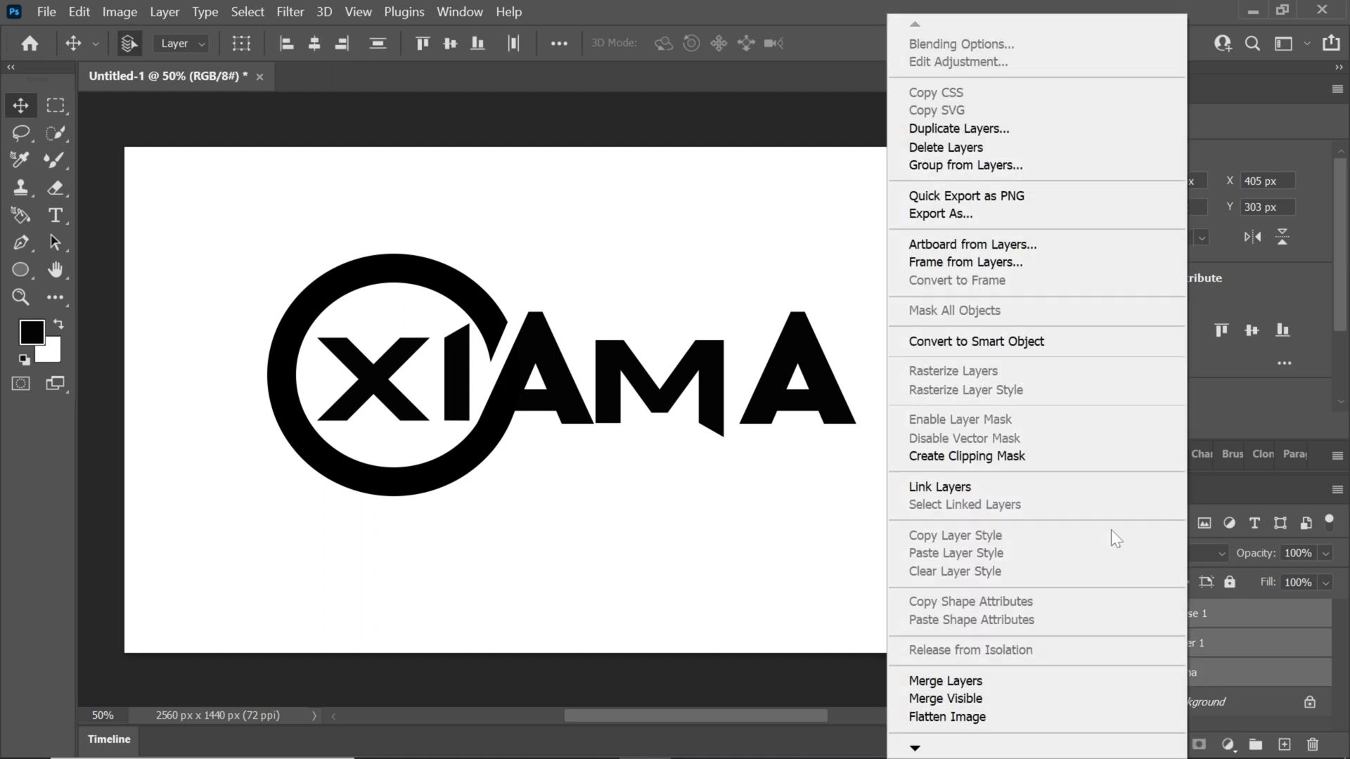
left_click(1013, 342)
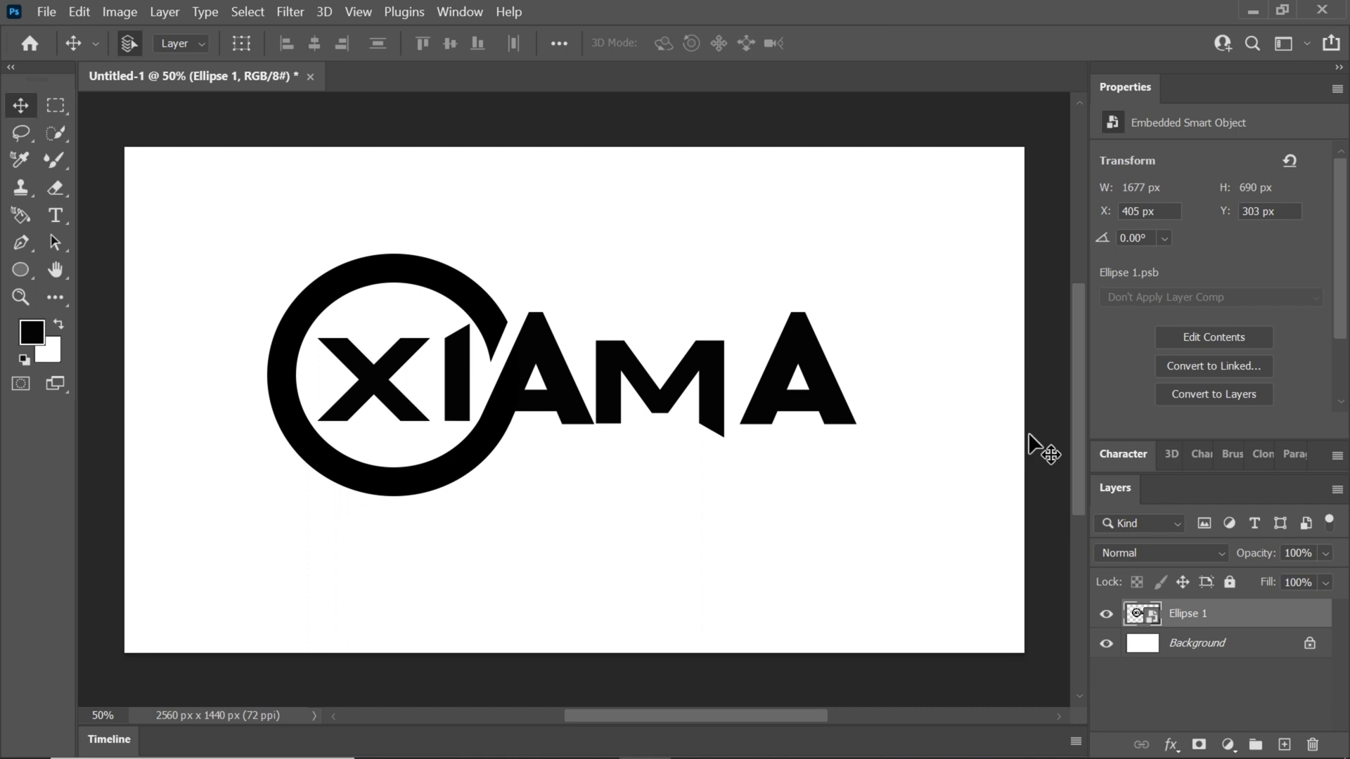
- Give the logo a purple-to-magenta gradient overlay at 61% opacity, -101° angle, 130% scale
right_click(1185, 616)
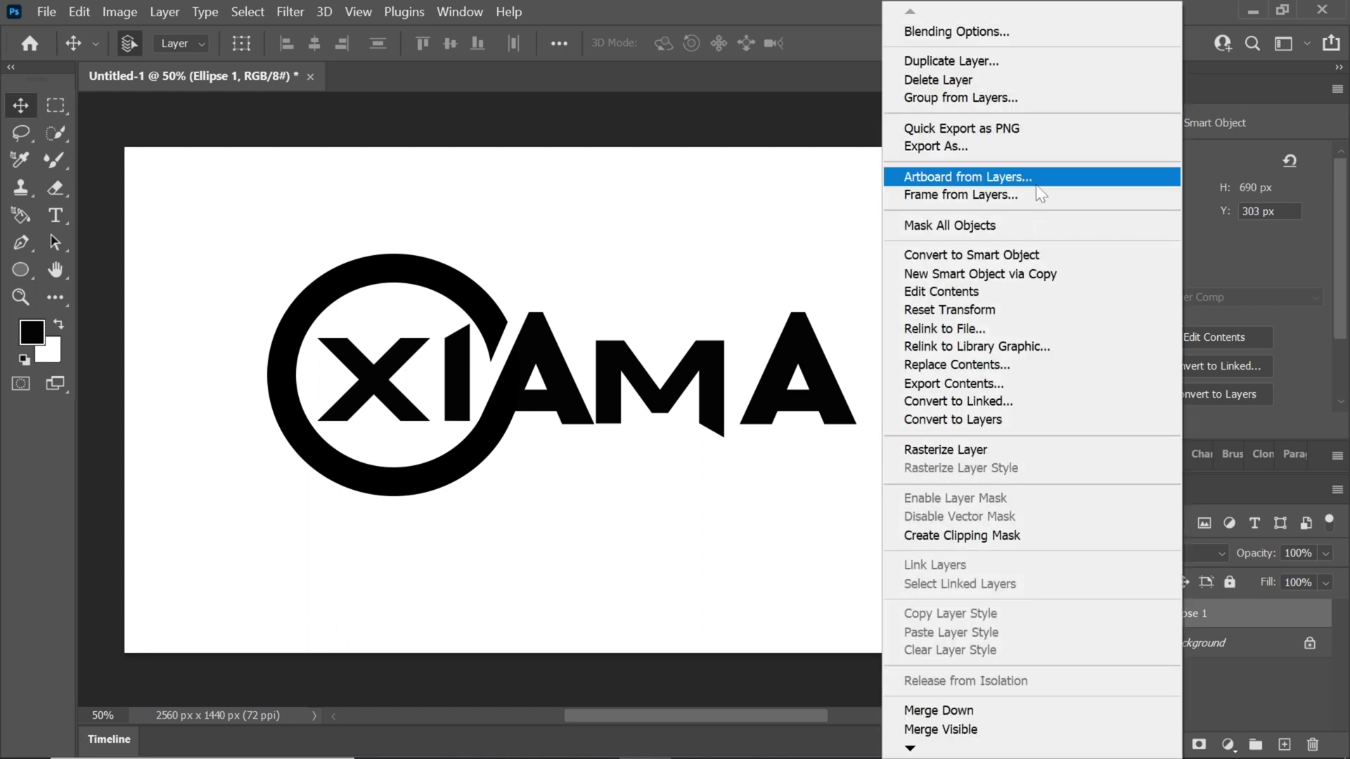
left_click(985, 31)
left_click_drag(866, 232, 963, 137)
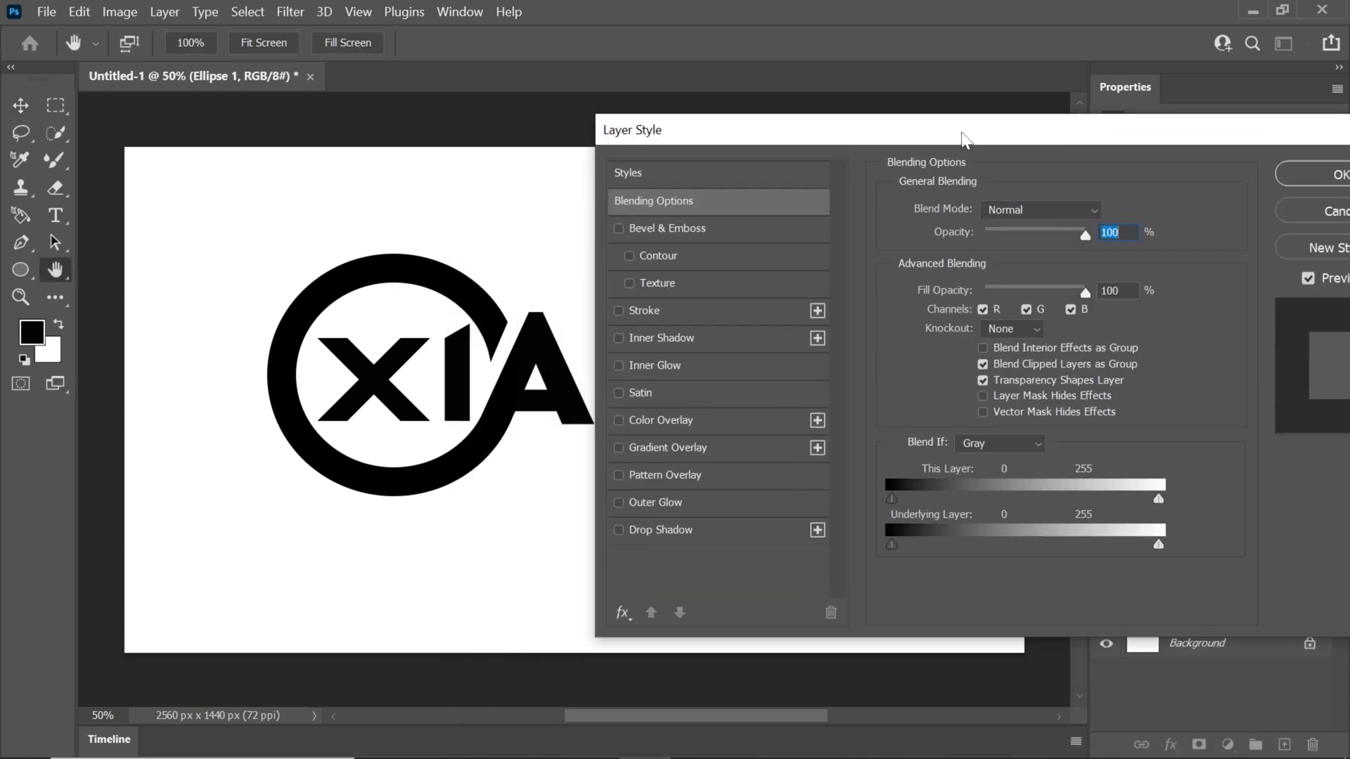
left_click(690, 452)
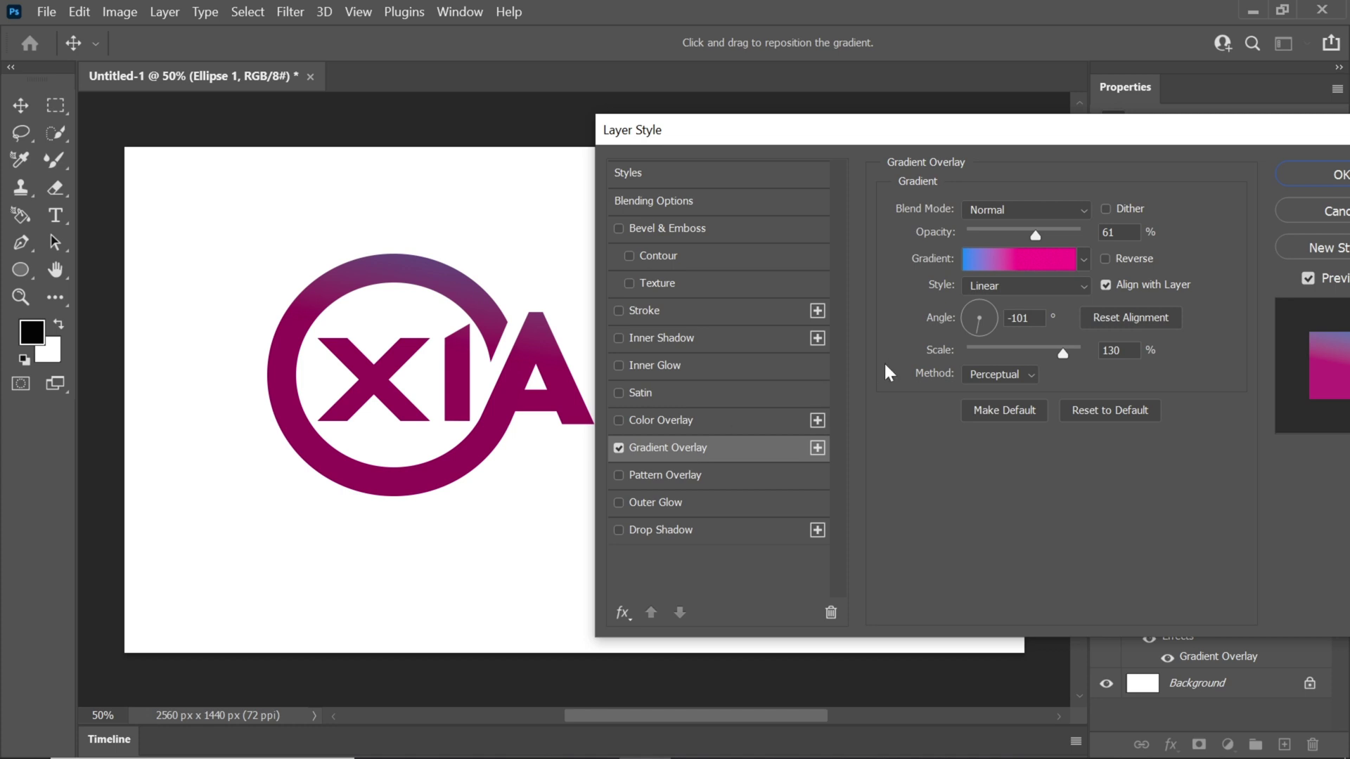
left_click(1082, 255)
left_click(1082, 255)
left_click(1297, 169)
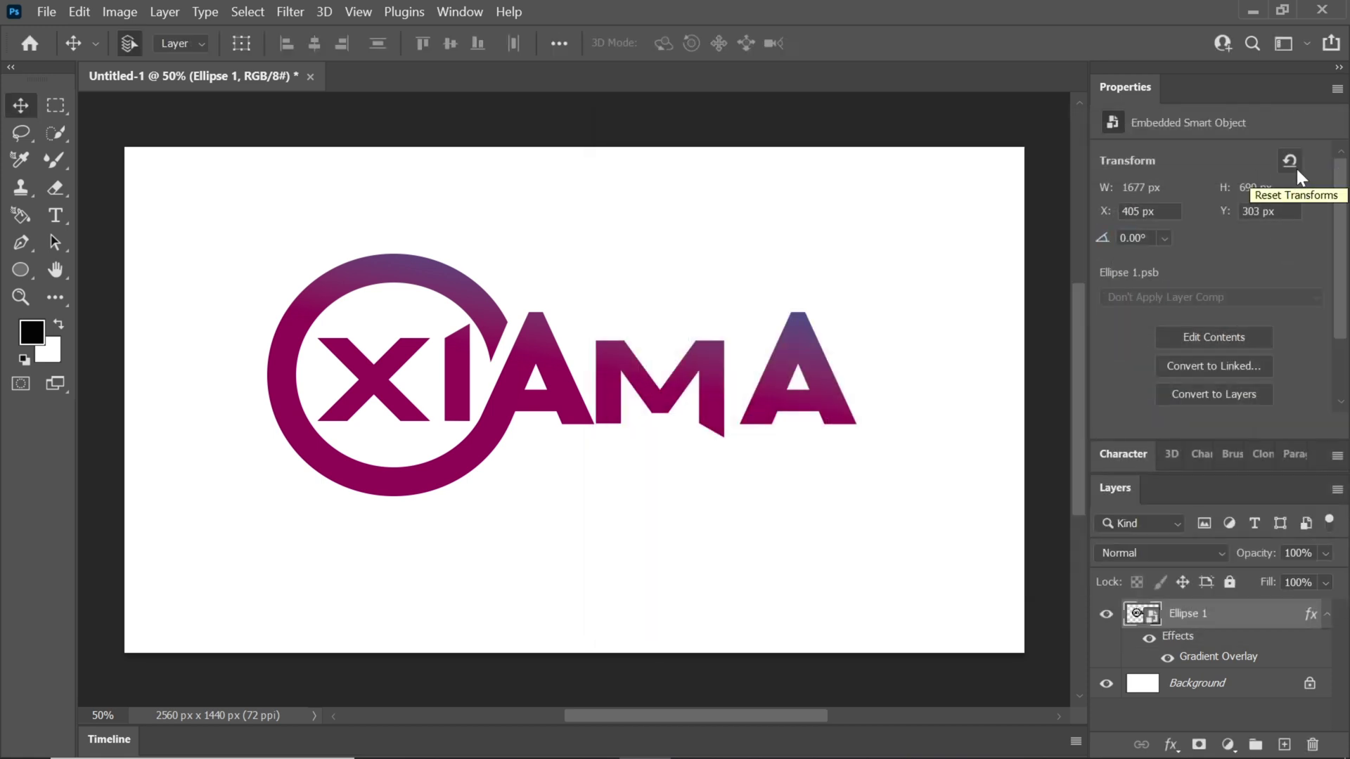
- Add LOGISTICS below the ring logo in BatmanForeverAlternate at 200 pt
left_click(1326, 613)
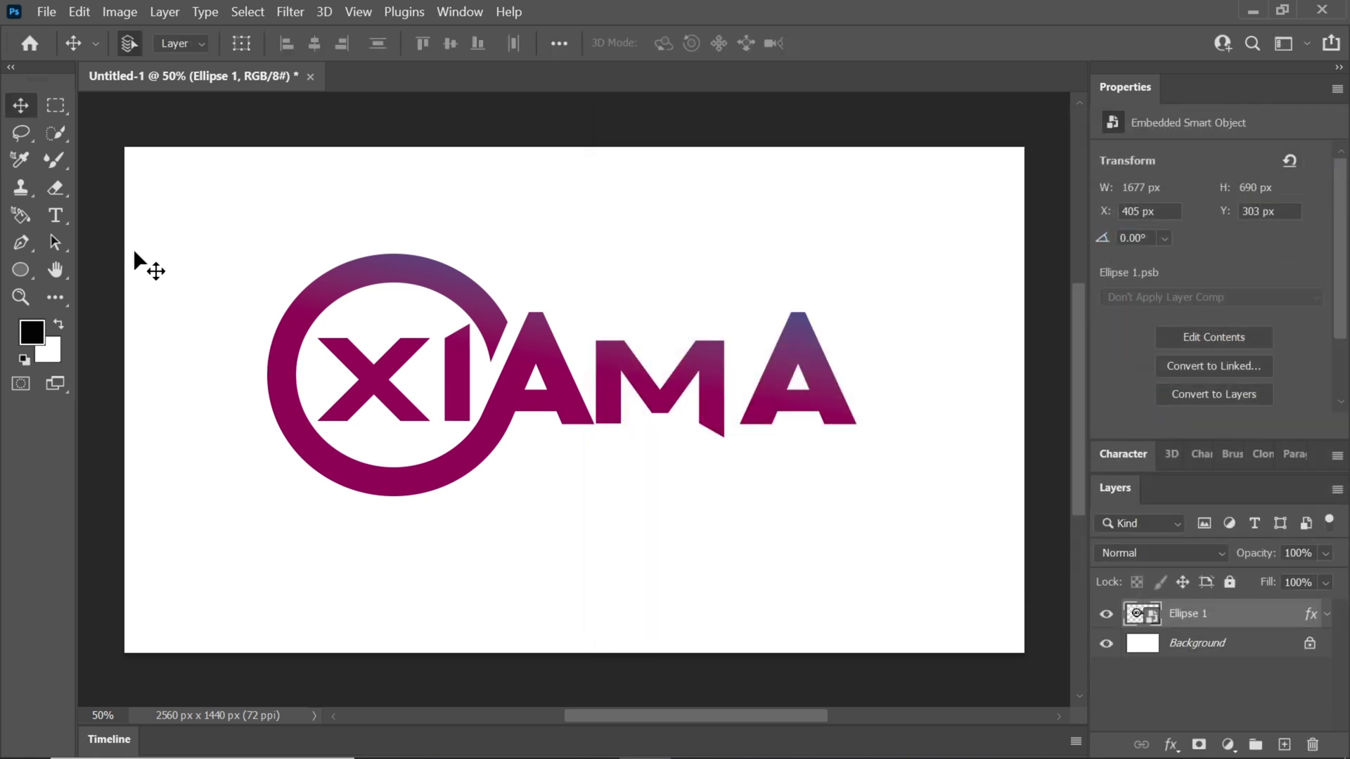
key("t")
left_click(232, 42)
type("Batman")
key("Return")
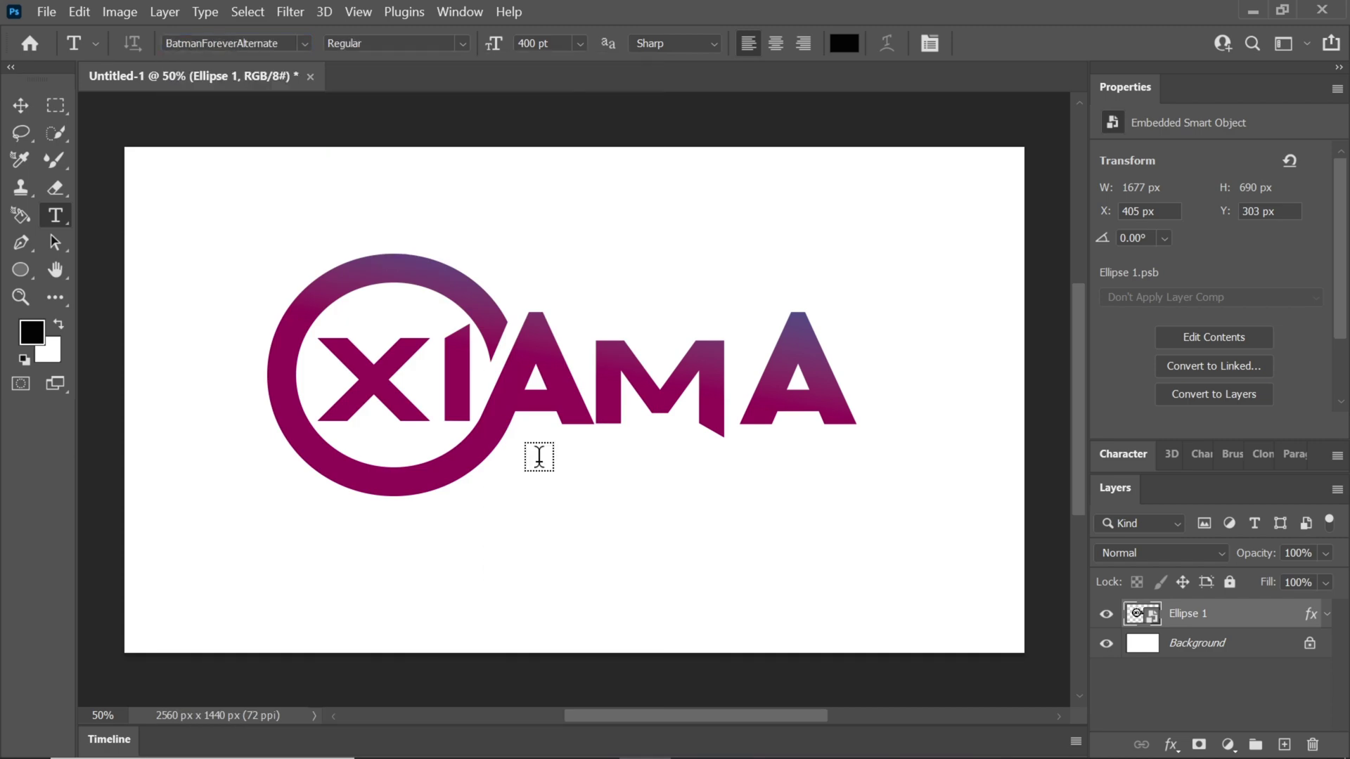
left_click(499, 515)
type("LOGIST")
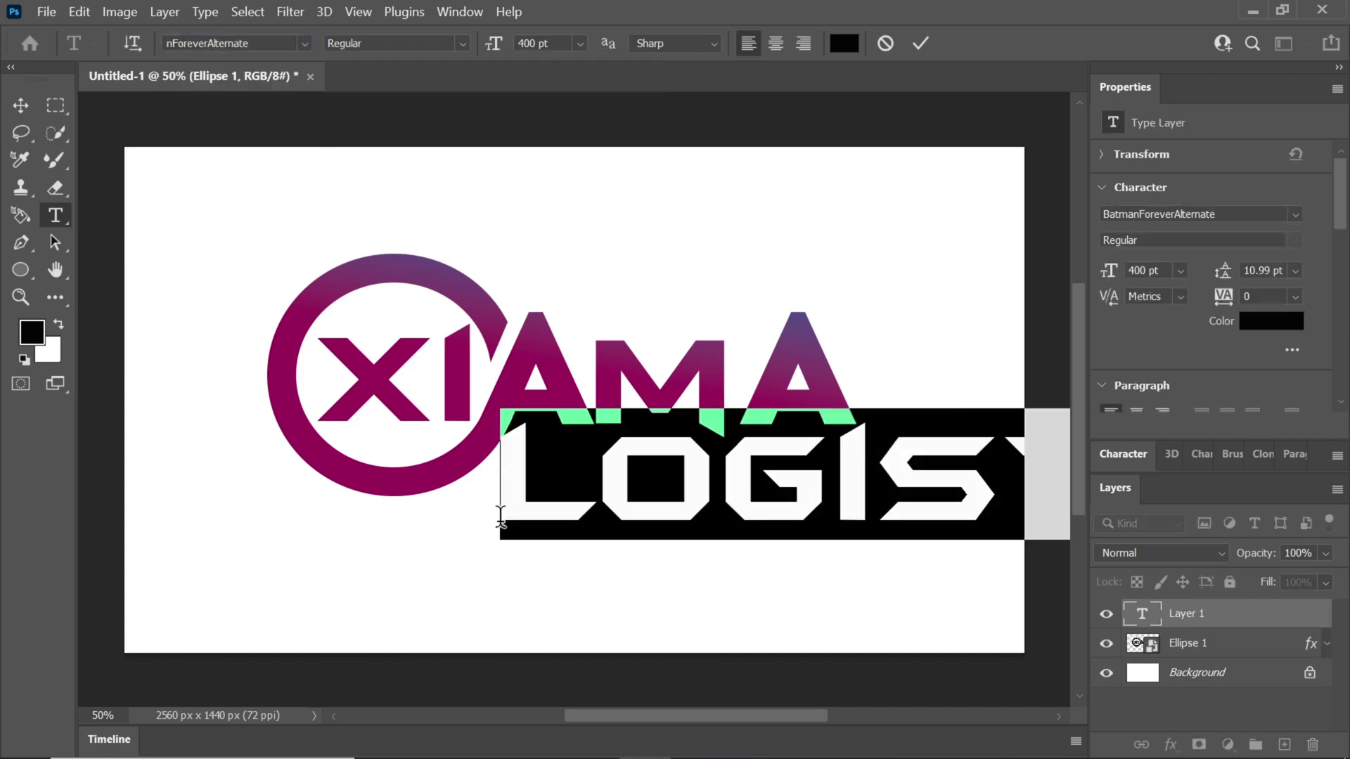
type("100")
key("Return")
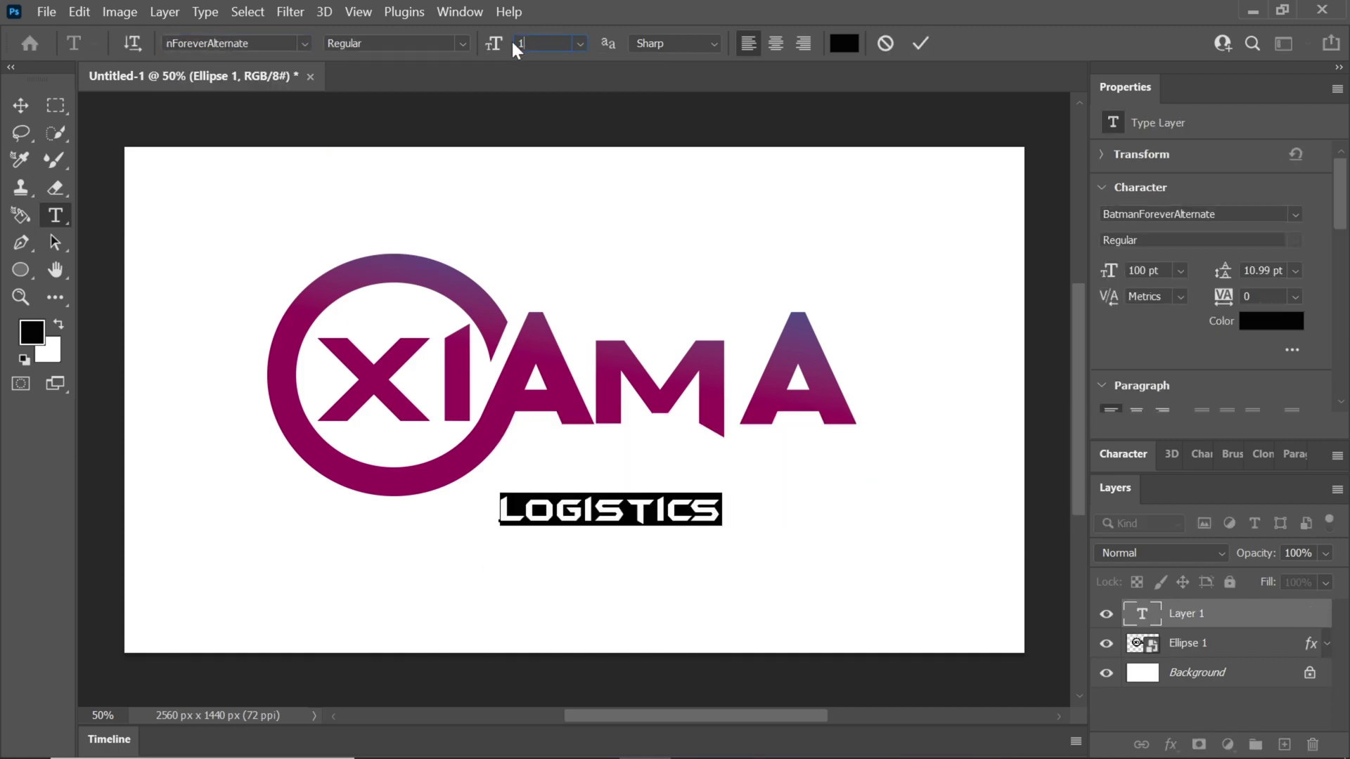
key("BackSpace")
type("200")
key("Return")
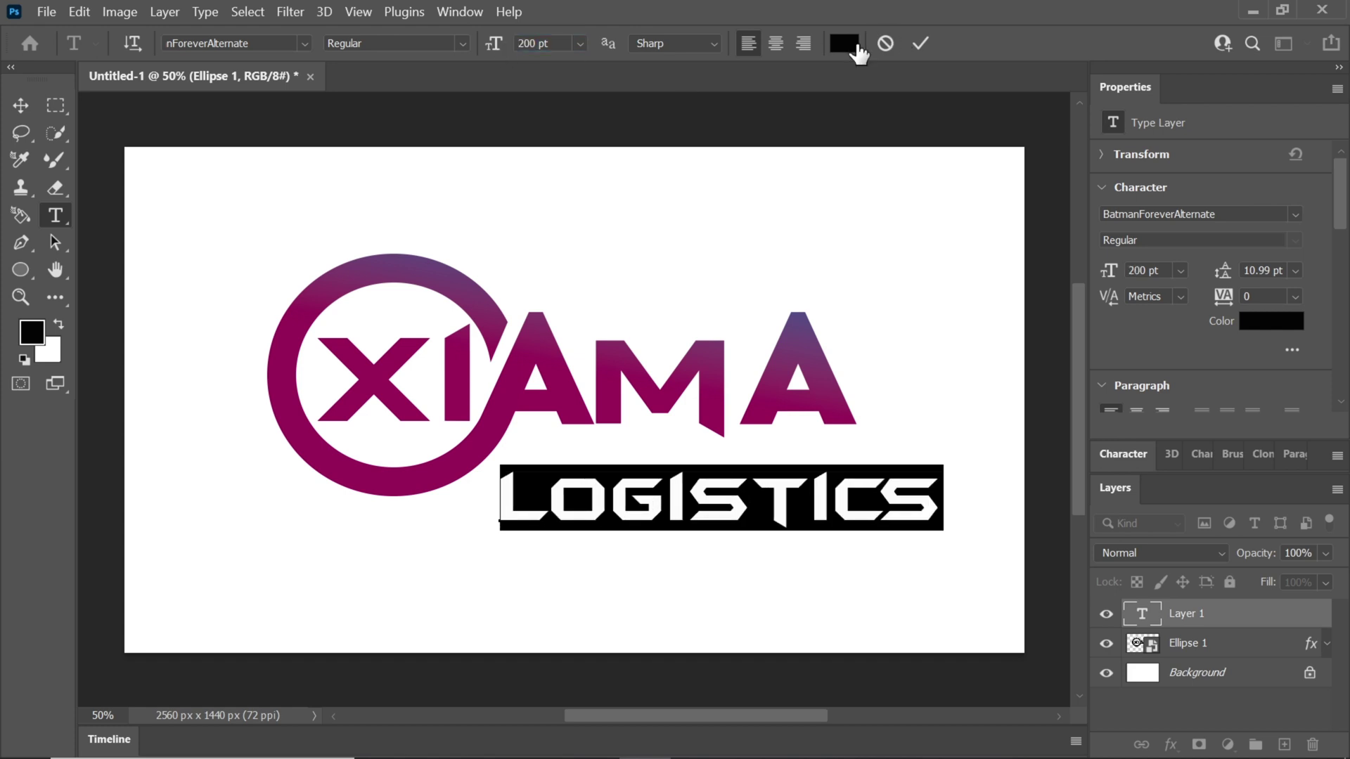
- Colour the LOGISTICS text blue and commit it
left_click(844, 43)
left_click(1043, 265)
left_click(1221, 234)
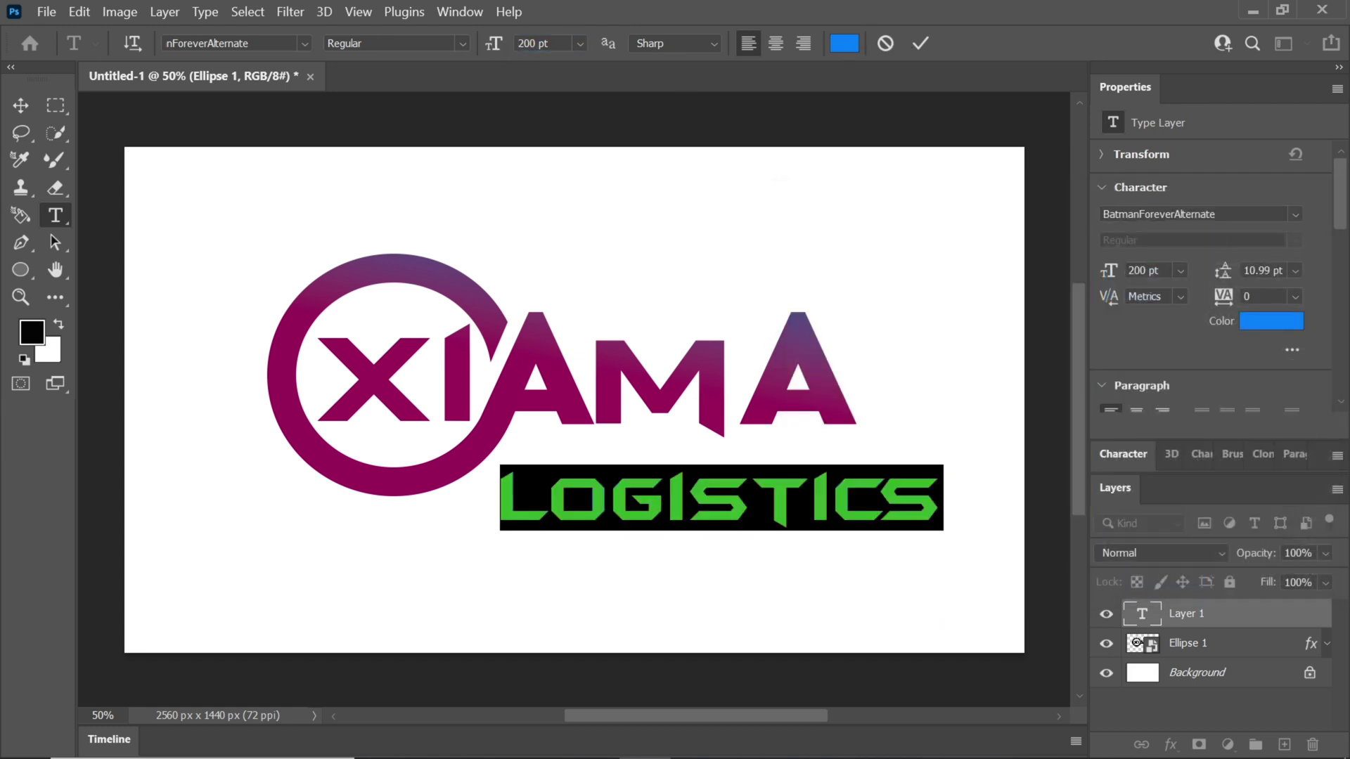
left_click(916, 41)
left_click(27, 107)
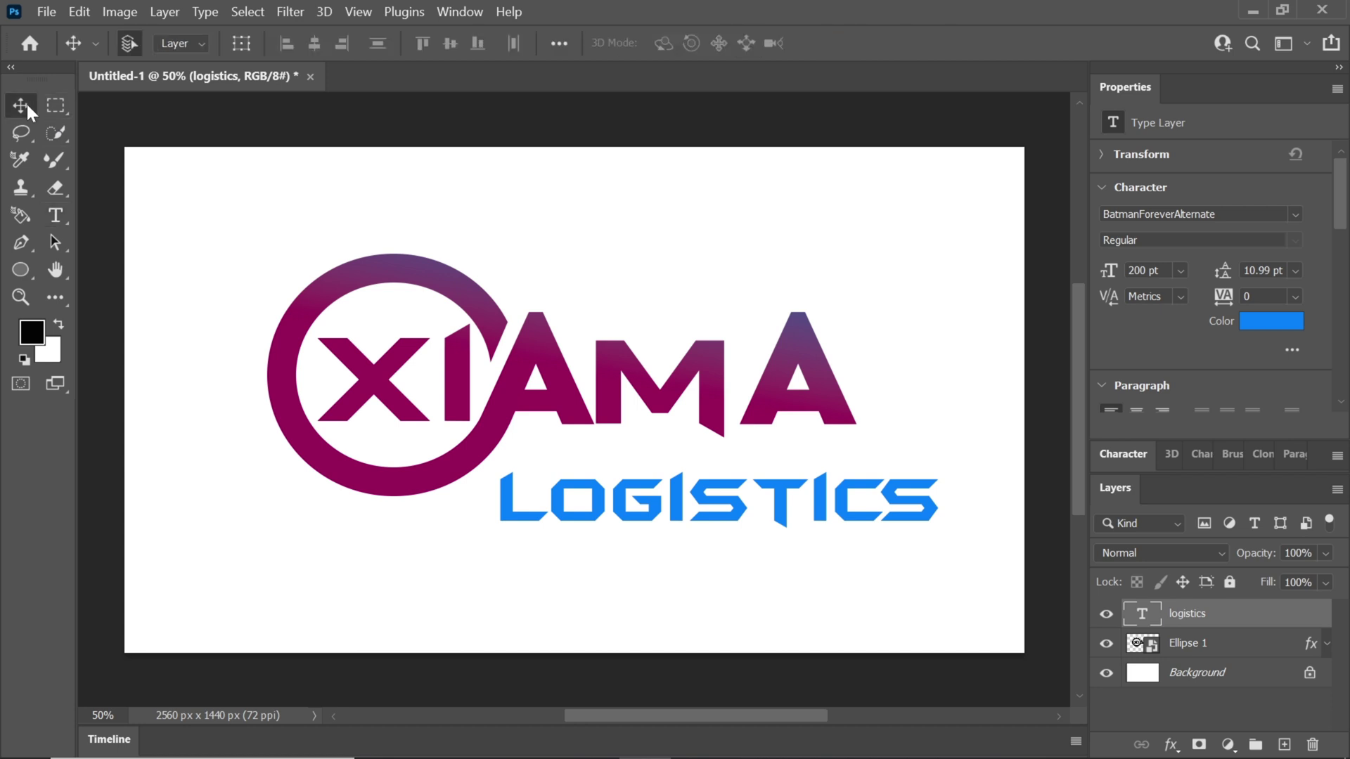
- Move LOGISTICS up and scale it down to about 152.69 pt under XIAMA
left_click_drag(853, 504, 853, 476)
key("ctrl+t")
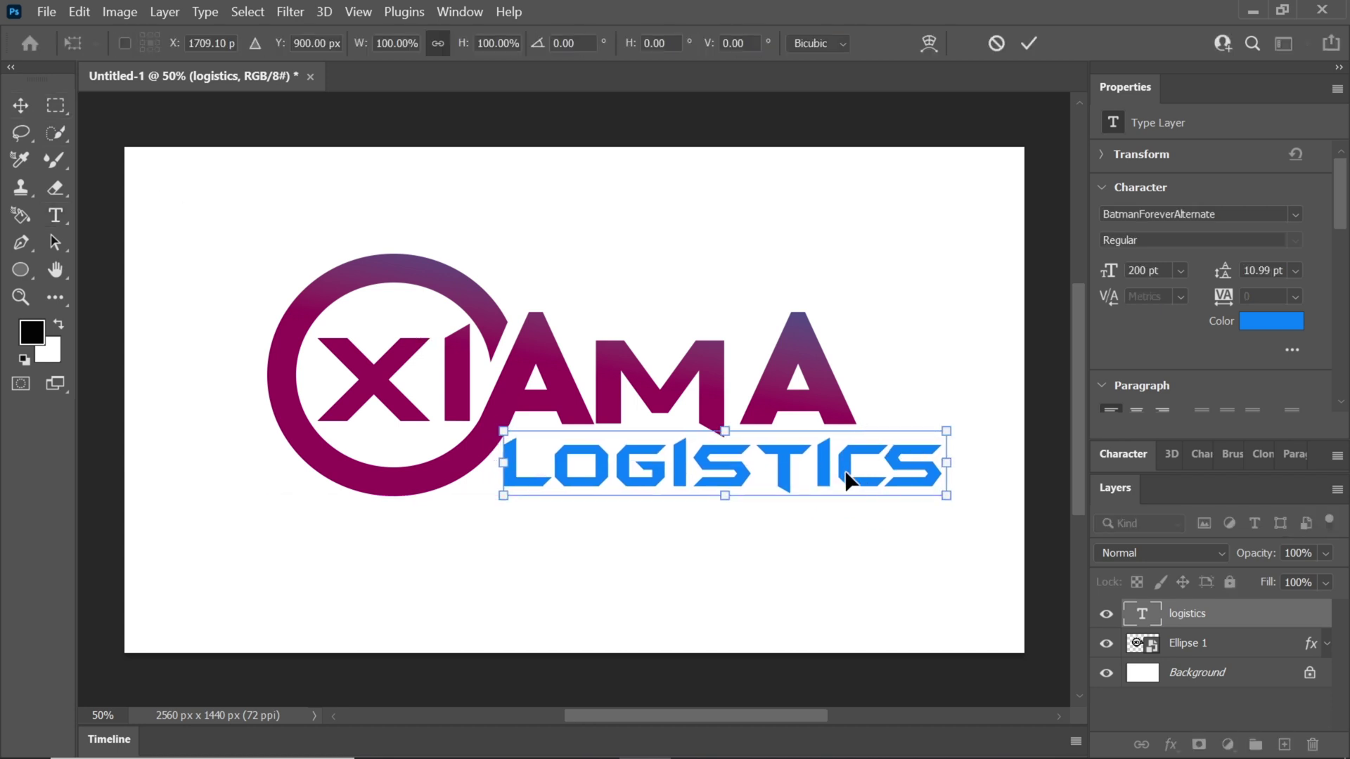
left_click_drag(948, 465, 855, 464)
left_click_drag(503, 470, 509, 470)
left_click_drag(682, 495, 683, 478)
key("Down")
key("Down")
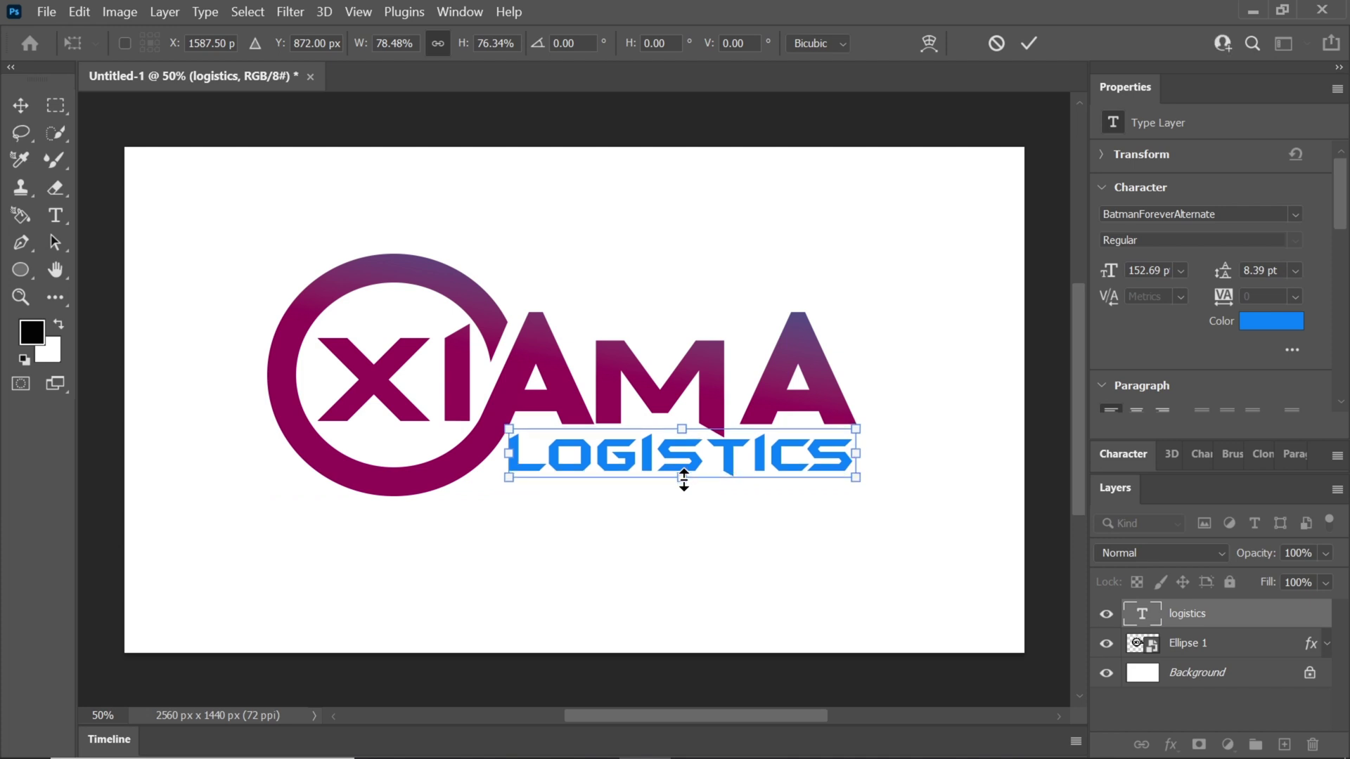
left_click(1029, 43)
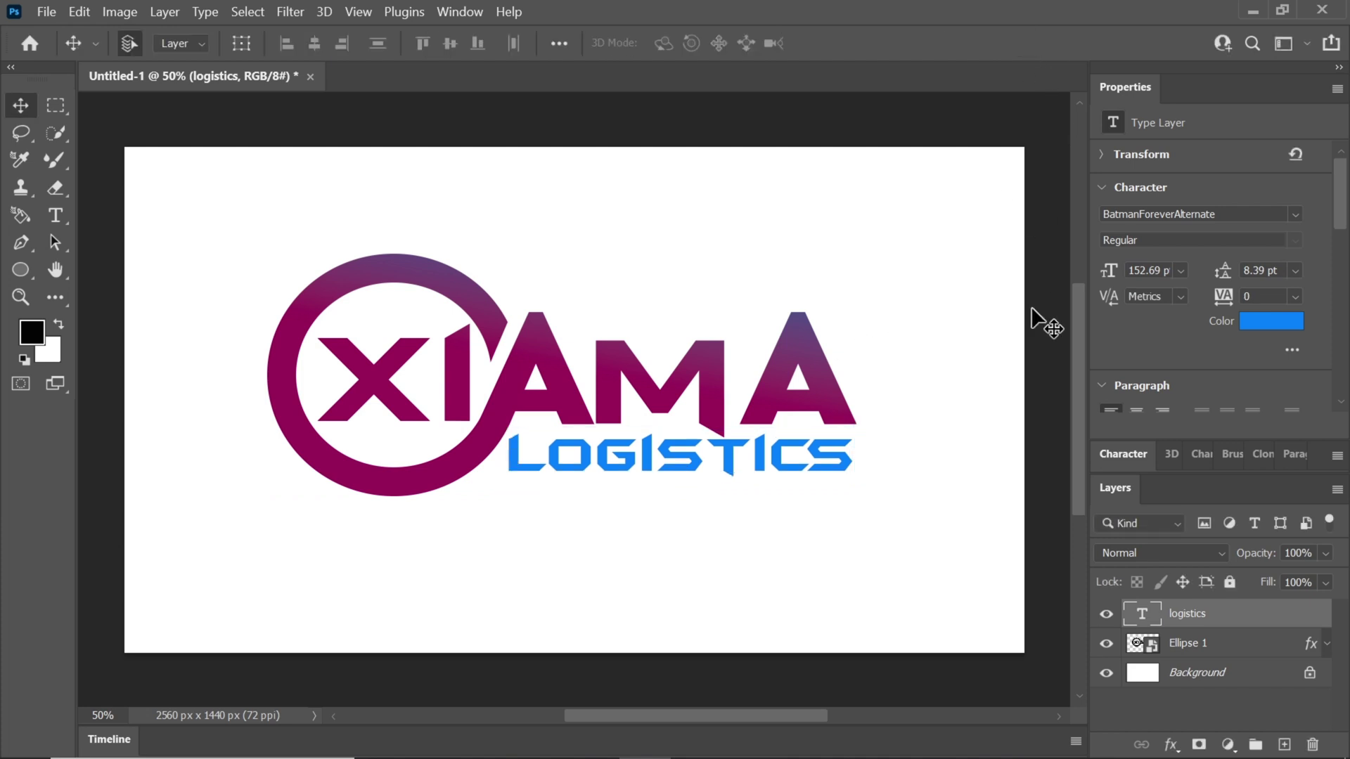
- Merge LOGISTICS and the Ellipse 1 ring logo into a smart object named logistics
left_click(1184, 644, "shift")
right_click(1185, 644)
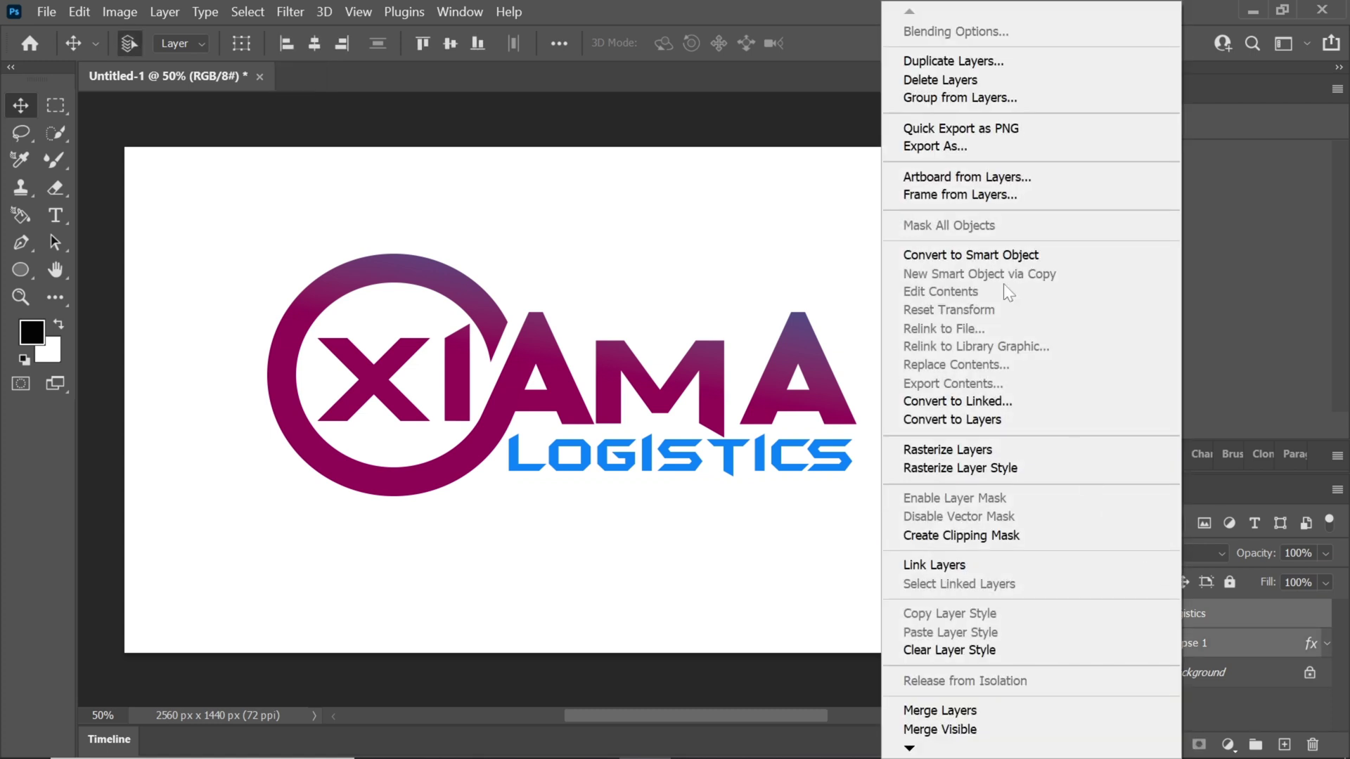
left_click(995, 256)
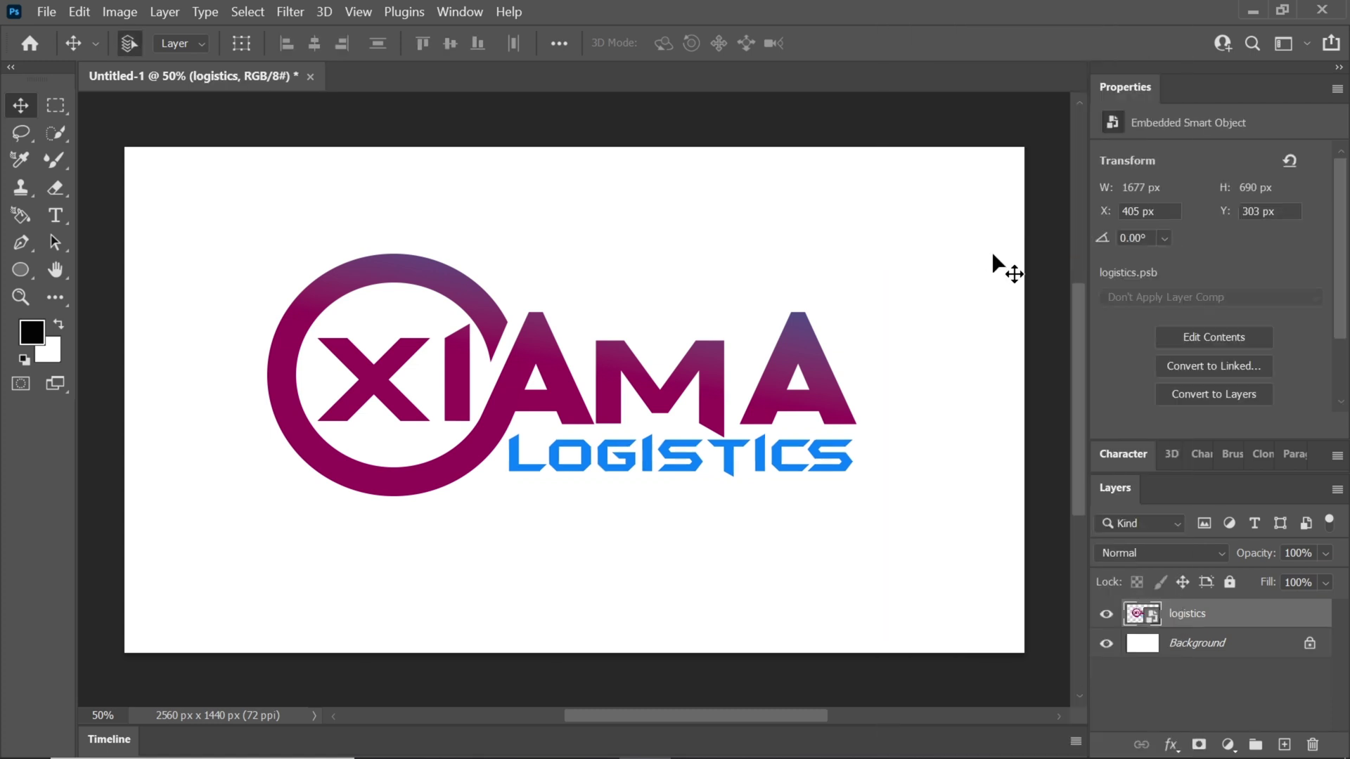
- Open Logo Mockup (1).psd from the Logo Mockup (1) folder as a second document
left_click(49, 12)
left_click(68, 49)
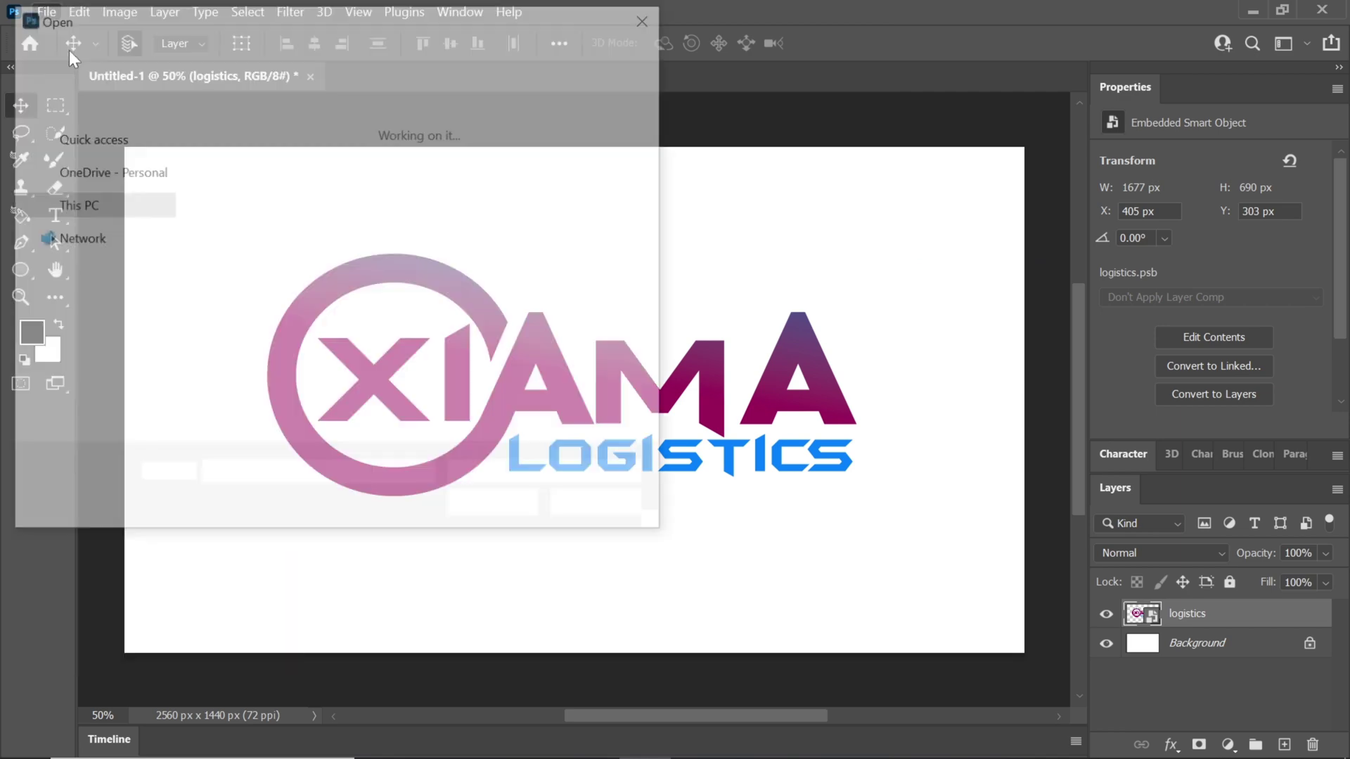
type("mock")
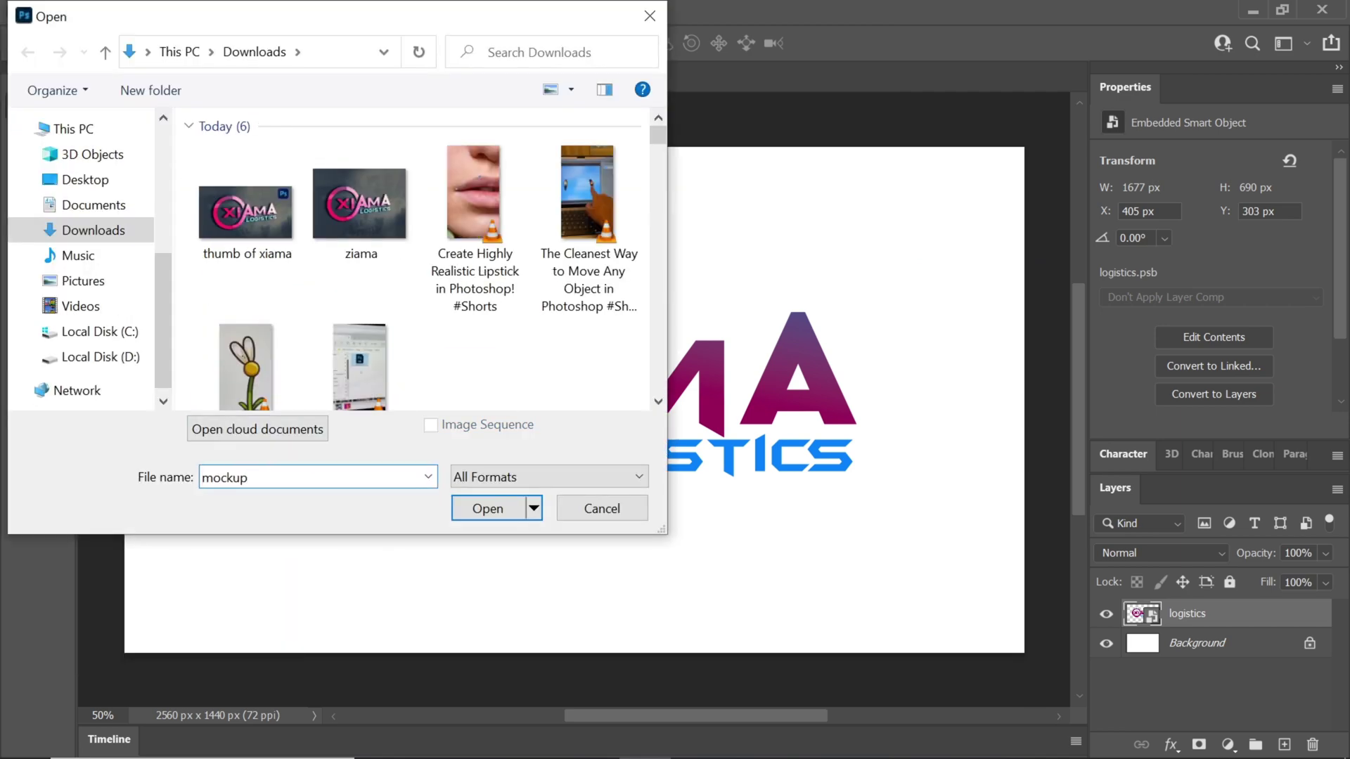
type("up")
key("BackSpace")
key("BackSpace")
key("BackSpace")
key("BackSpace")
key("BackSpace")
key("BackSpace")
type("logo m")
left_click(377, 524)
key("Return")
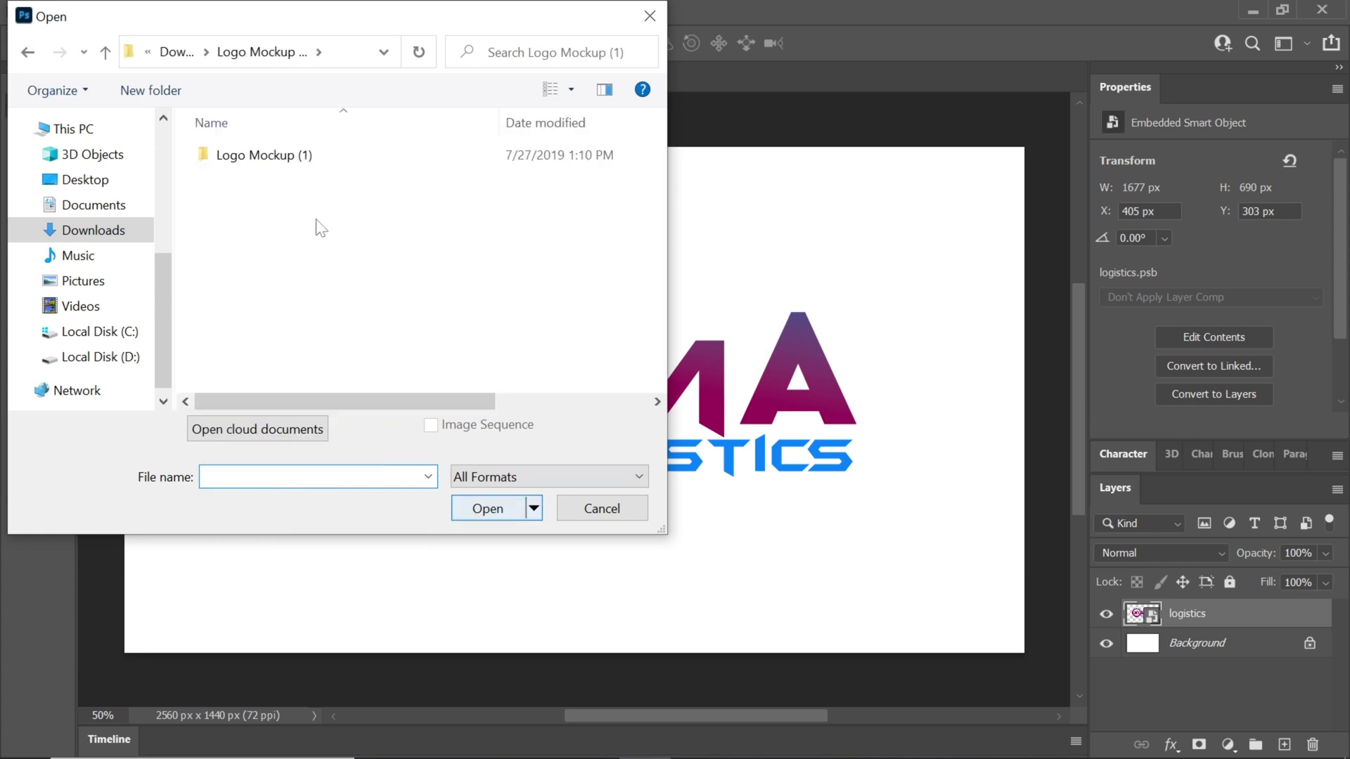
double_click(277, 176)
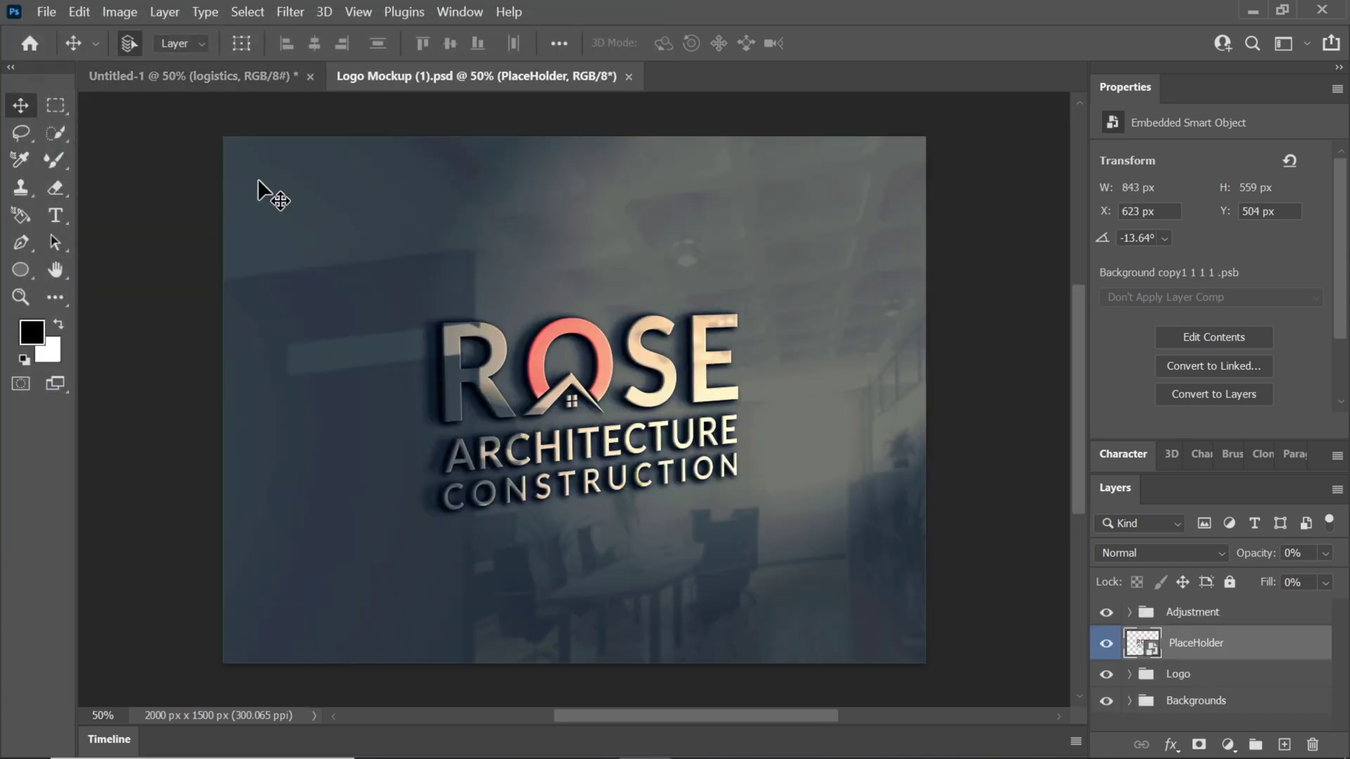
- Copy the XIAMA logo into the PlaceHolder smart object's contents
double_click(1143, 642)
key("ctrl+Tab")
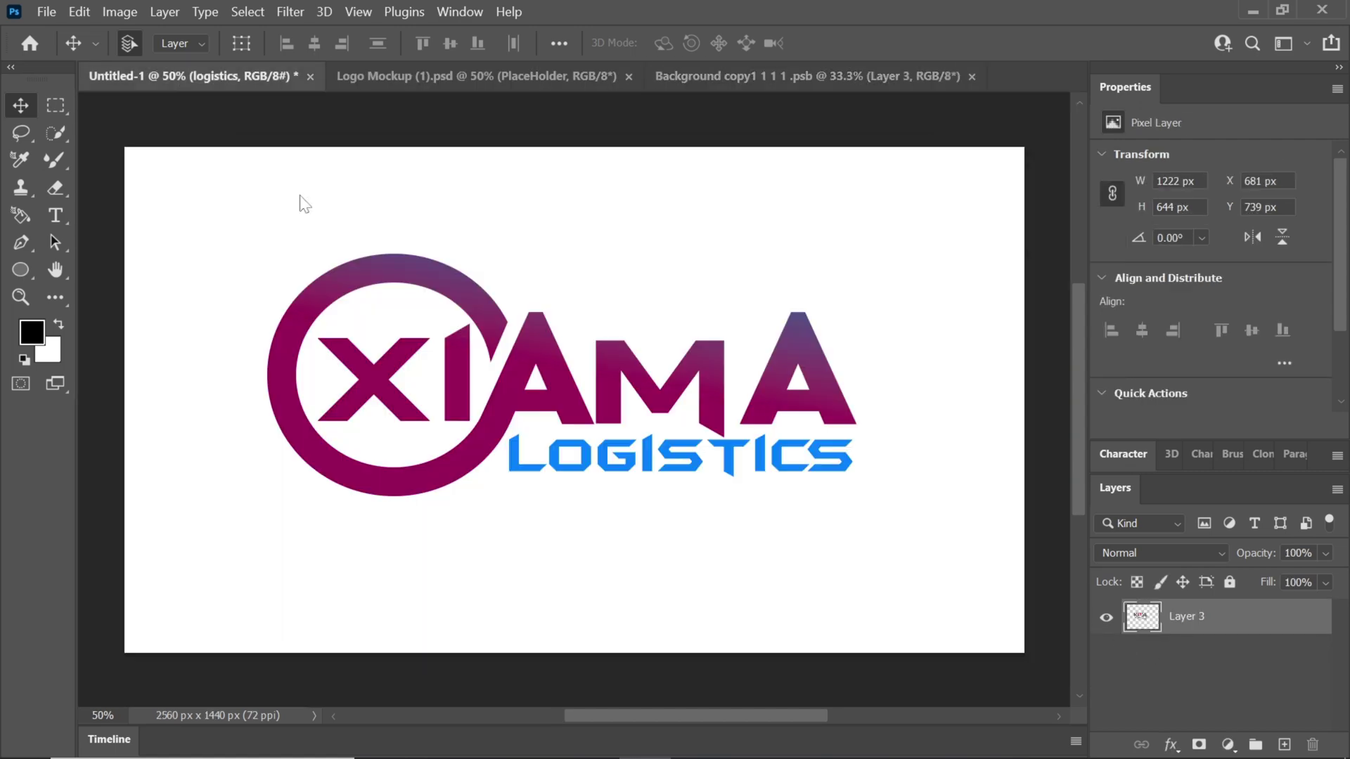
mouse_move(522, 391)
left_mouse_down()
mouse_move(681, 241)
mouse_move(744, 84)
mouse_move(600, 302)
mouse_move(514, 400)
mouse_move(537, 388)
left_mouse_up()
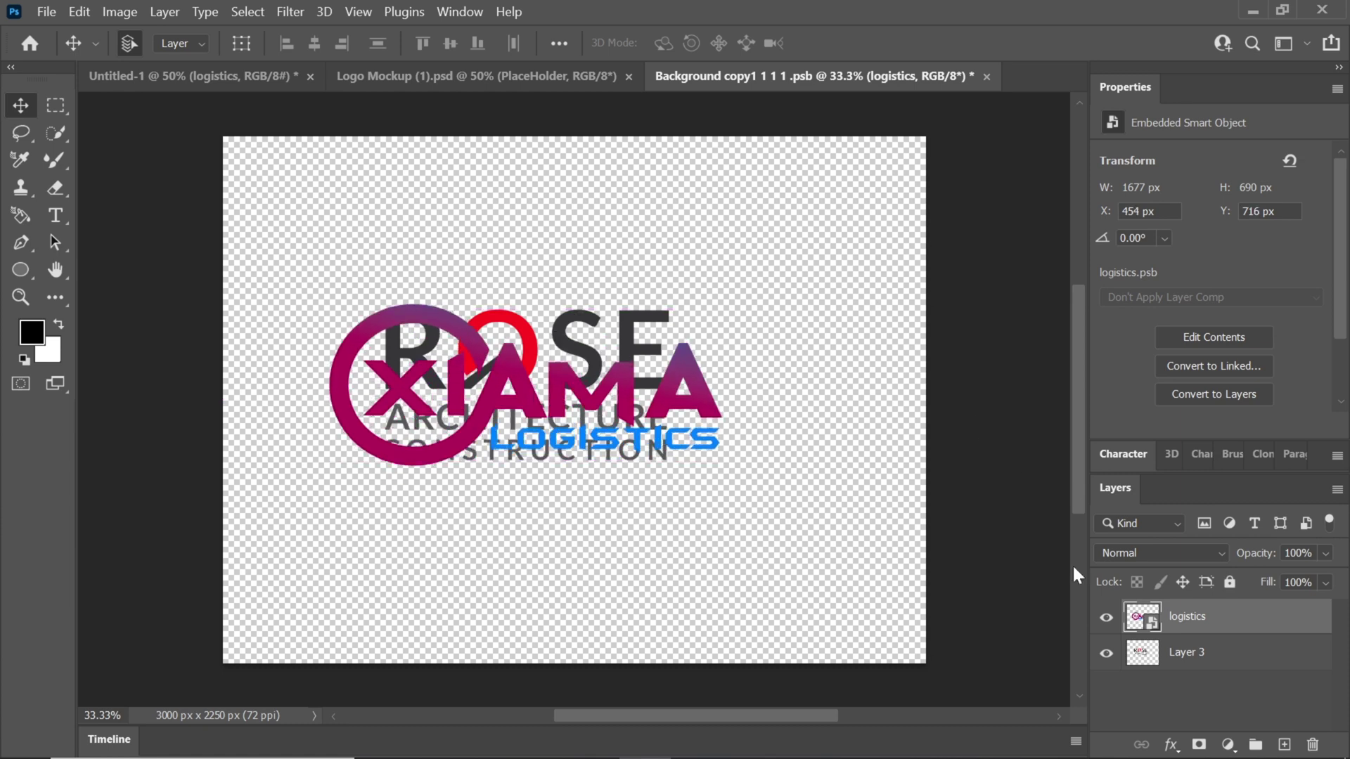
- Hide the ROSE placeholder layer, save and close the smart object, then return to the mockup
left_click(1106, 653)
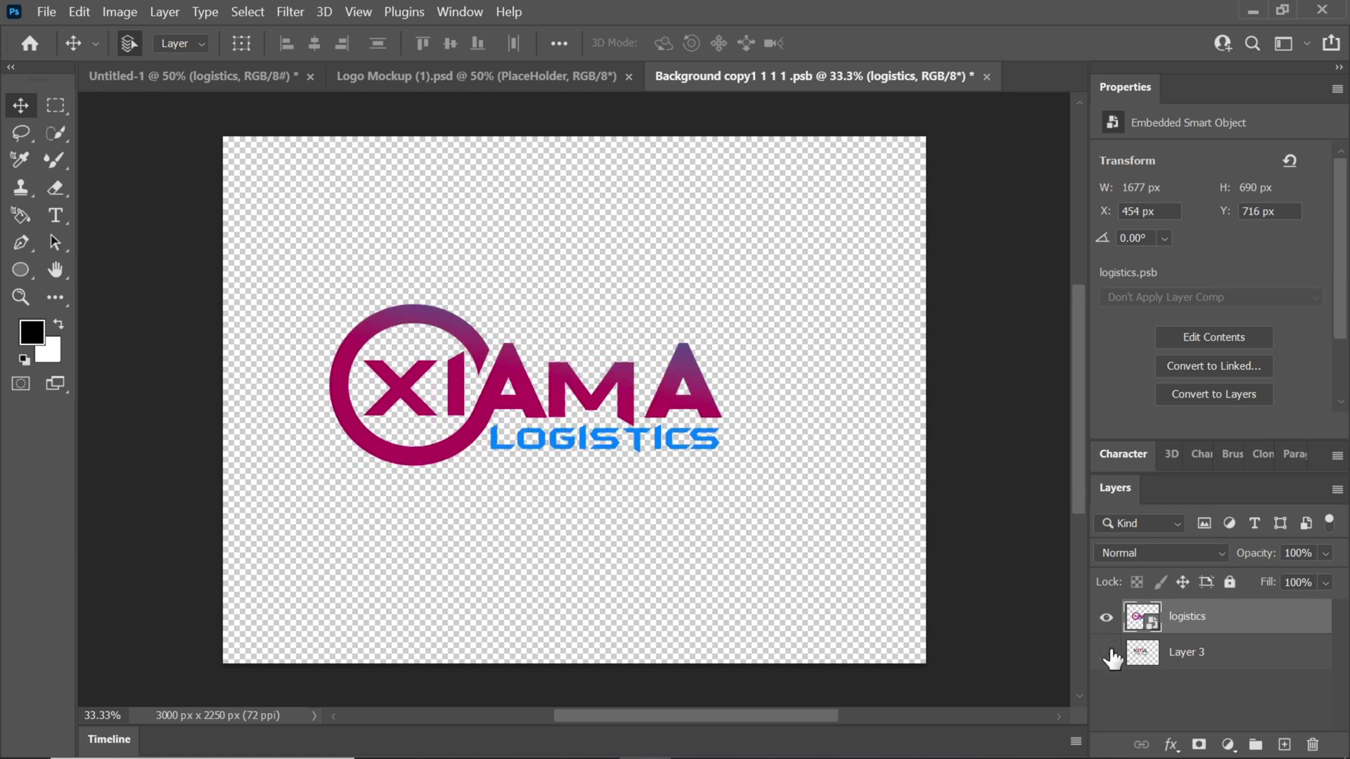
left_click(986, 75)
left_click(655, 314)
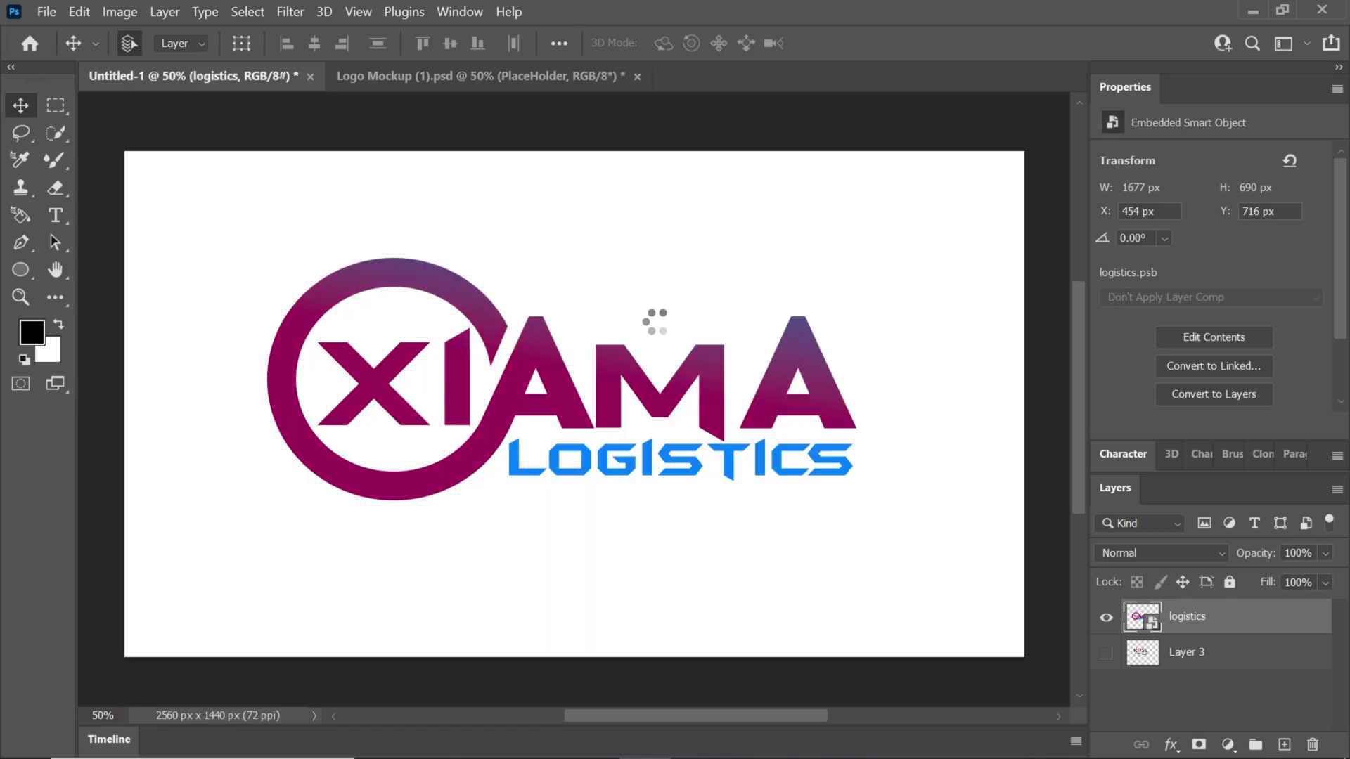
left_click(503, 75)
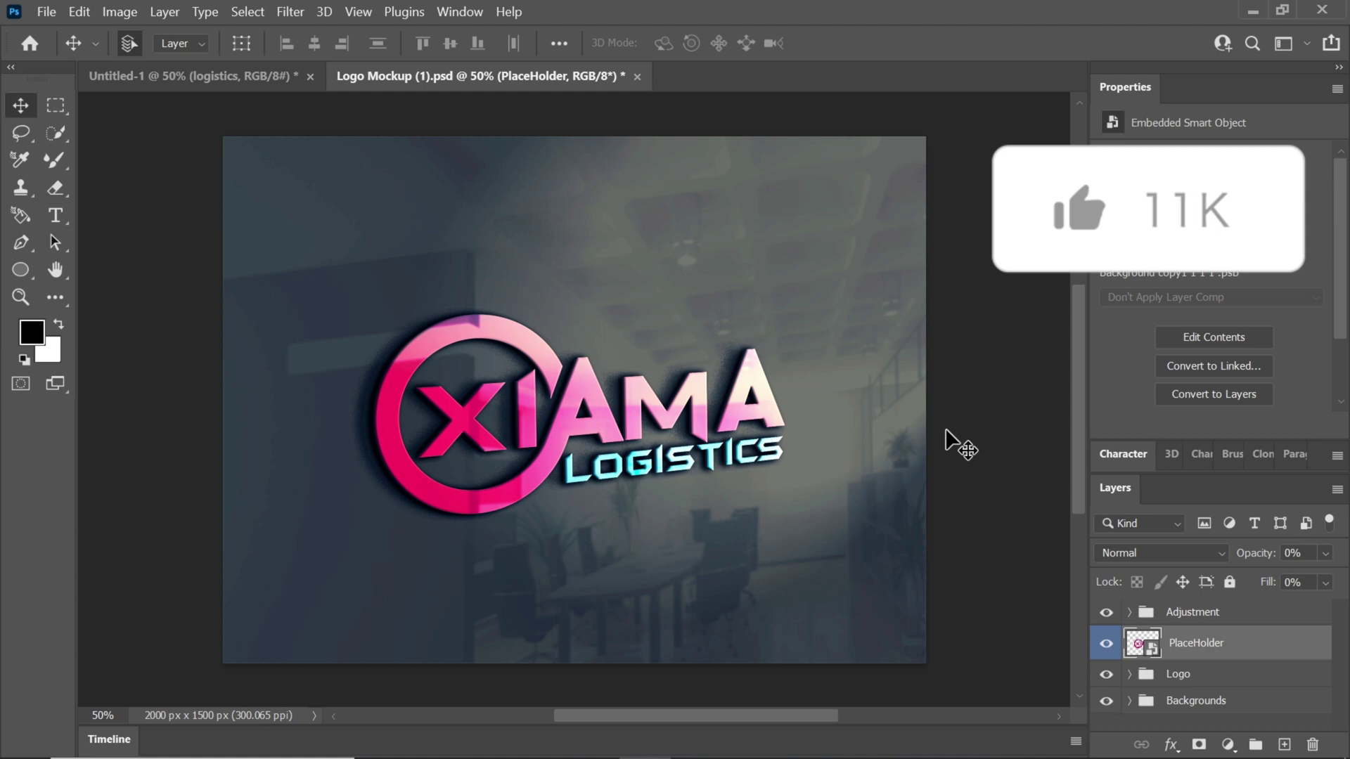
scroll(945, 428, "up", 2)
scroll(944, 427, "up", 1)
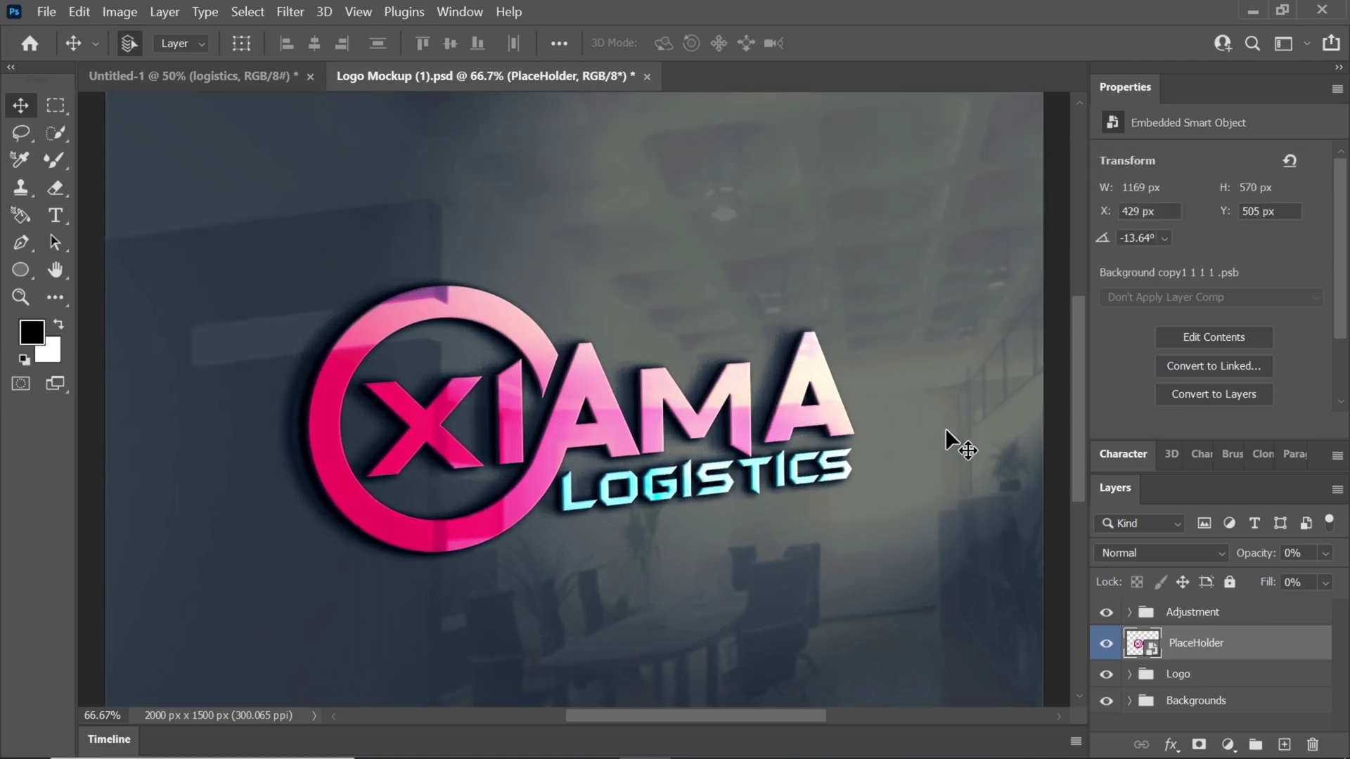